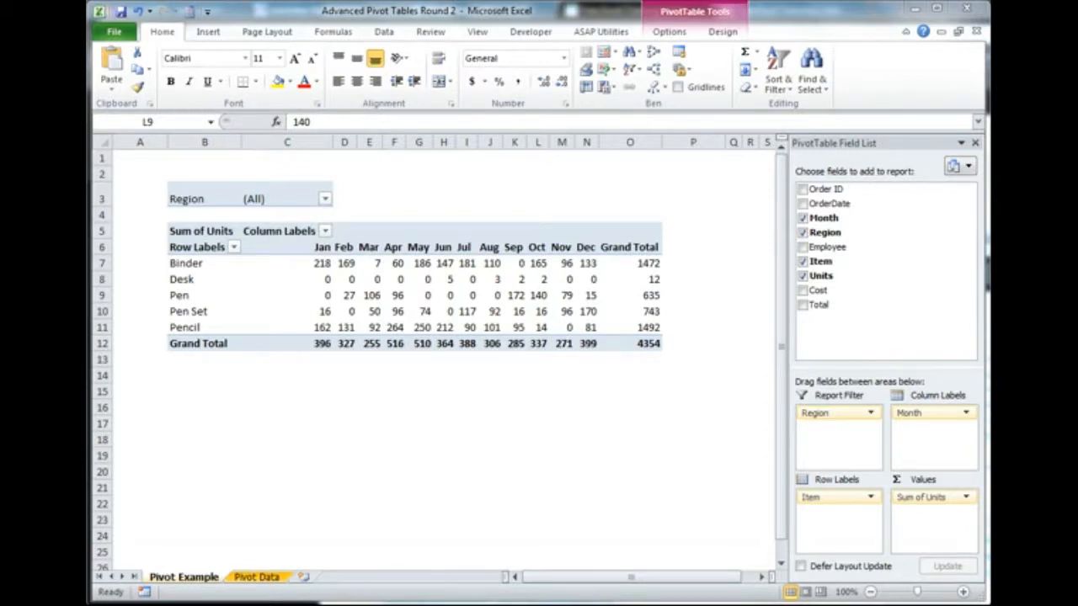
# Step: Add the Employee field to the pivot table's row labels, above Item
pyautogui.click(515, 279)
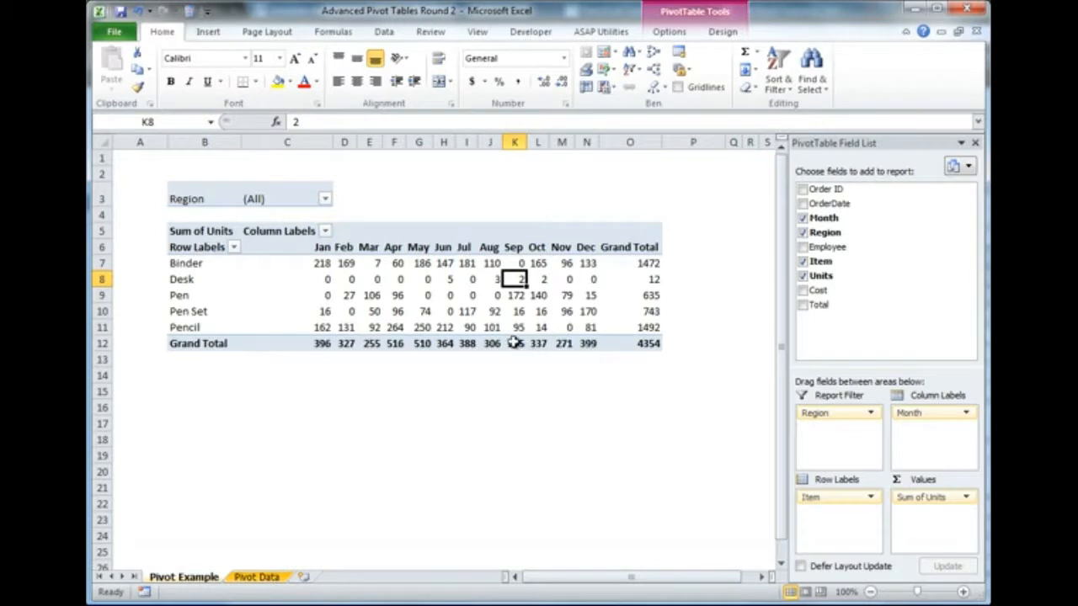
pyautogui.moveTo(467, 312)
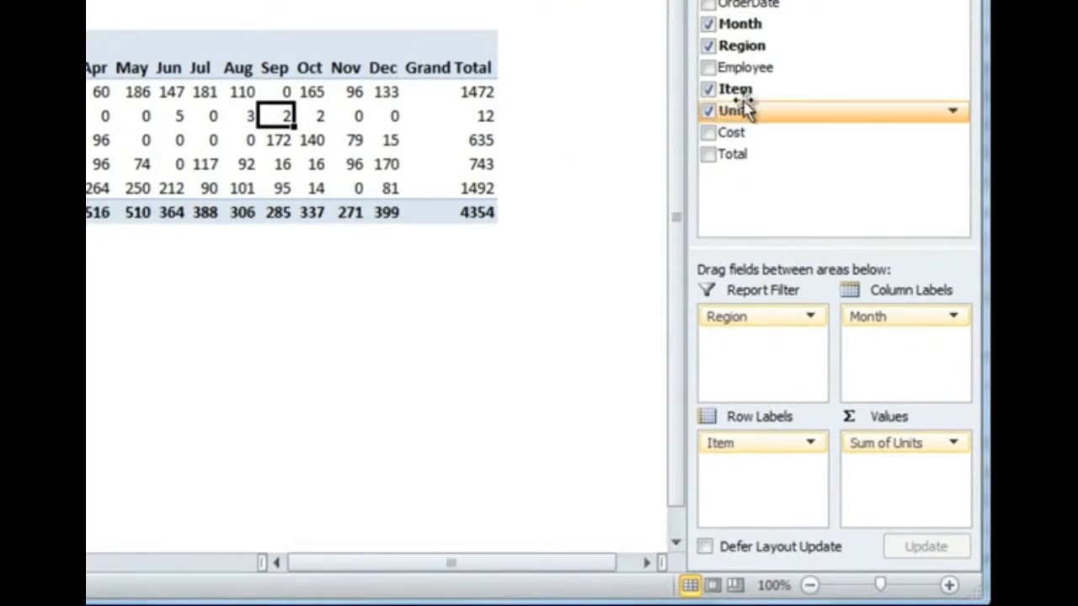
pyautogui.moveTo(767, 69); pyautogui.dragTo(781, 449)
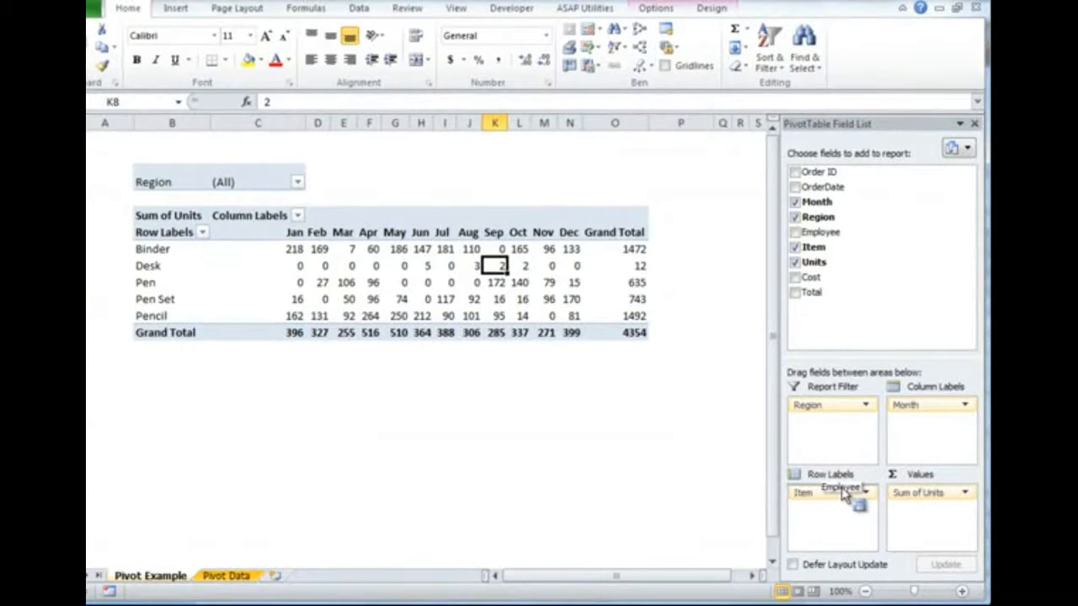
pyautogui.moveTo(845, 495); pyautogui.dragTo(841, 490)
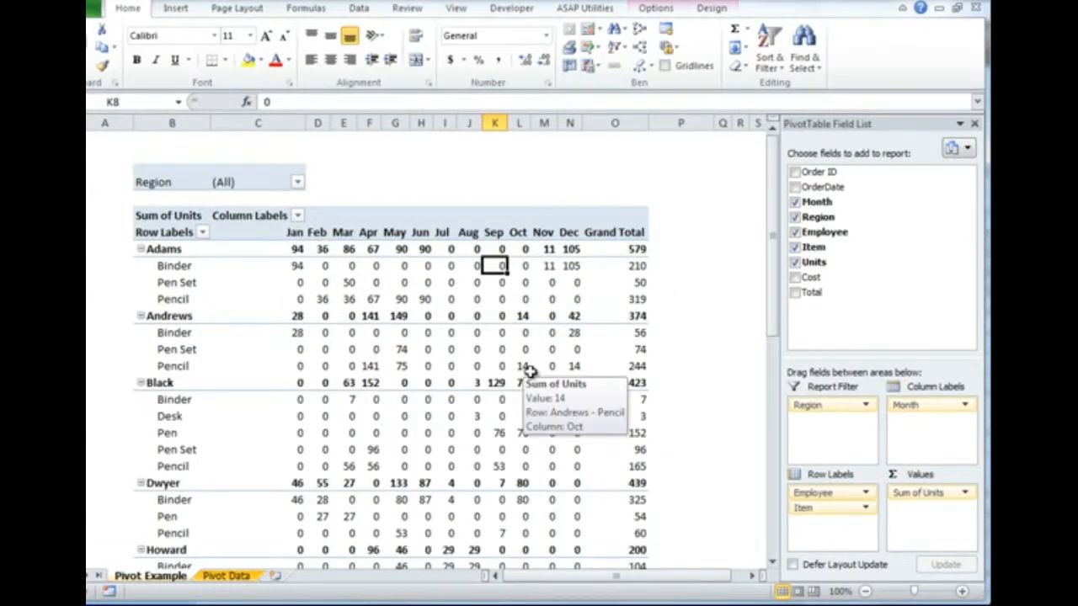
pyautogui.click(469, 365)
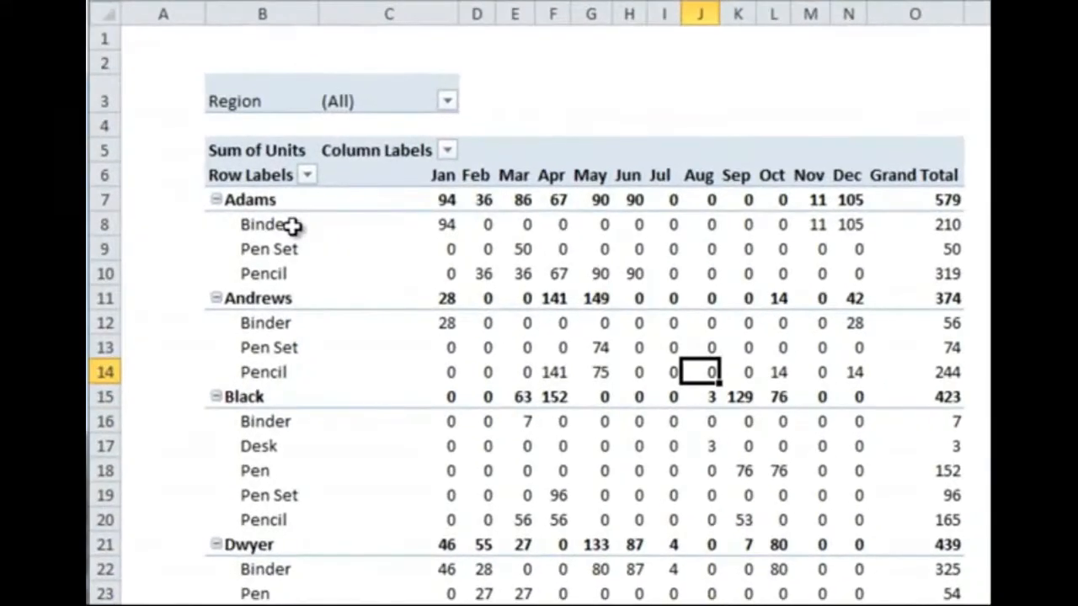
# Step: Collapse the first employee's item rows, and collapse the entire Employee field
pyautogui.click(215, 200)
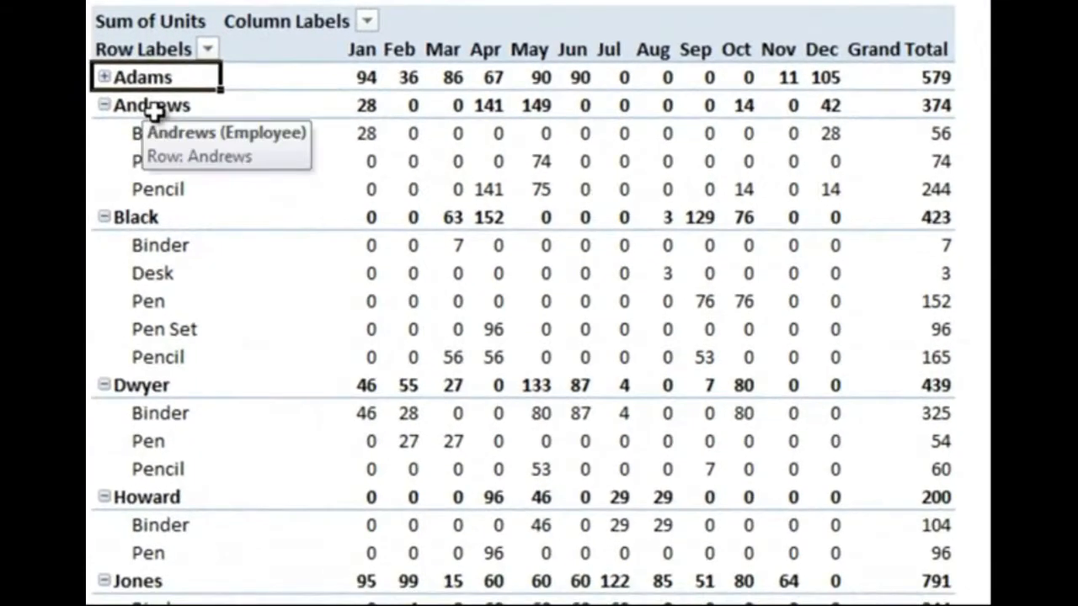
pyautogui.rightClick(155, 113)
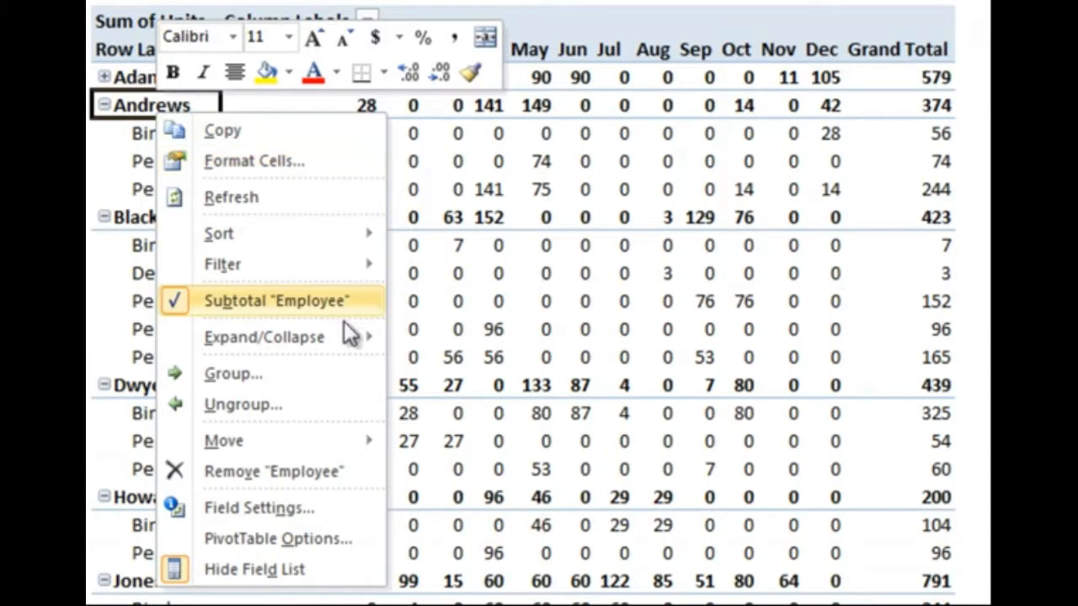
pyautogui.moveTo(348, 337)
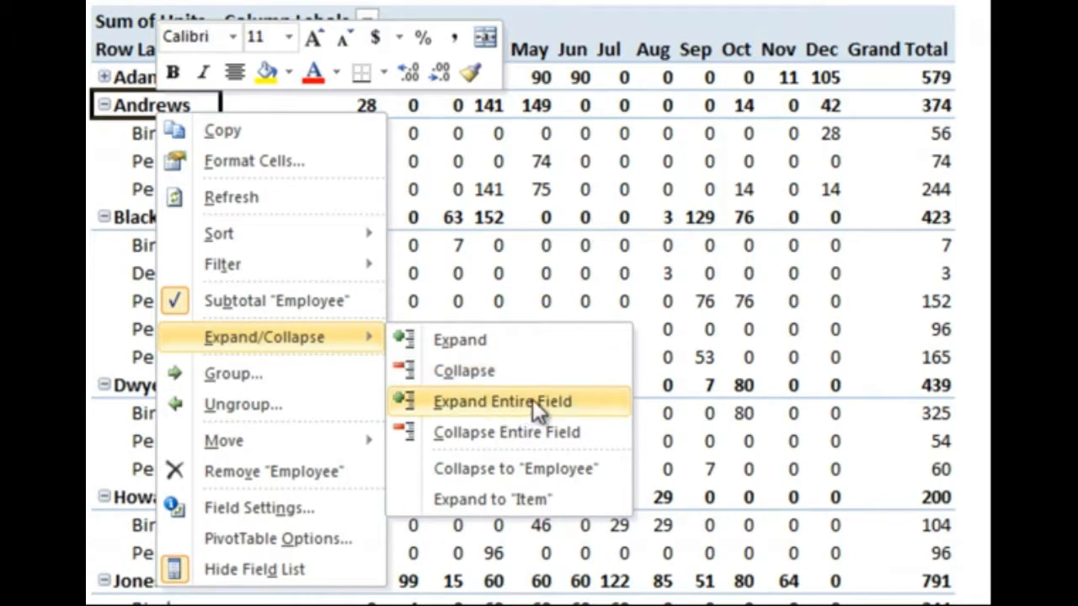
pyautogui.click(576, 432)
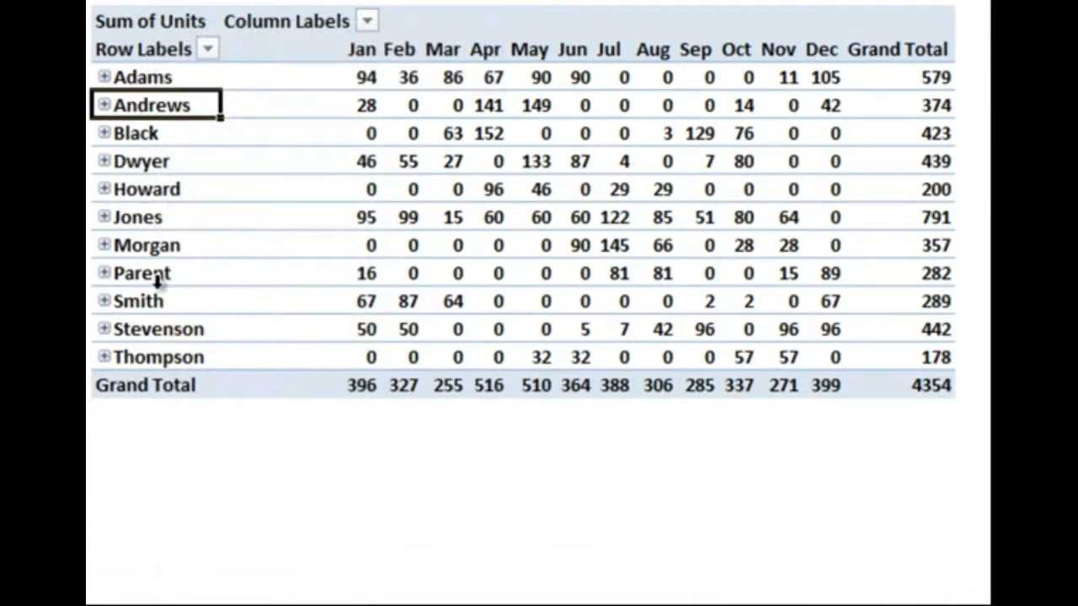
# Step: Expand the entire Employee field to show the items under every employee
pyautogui.moveTo(240, 318)
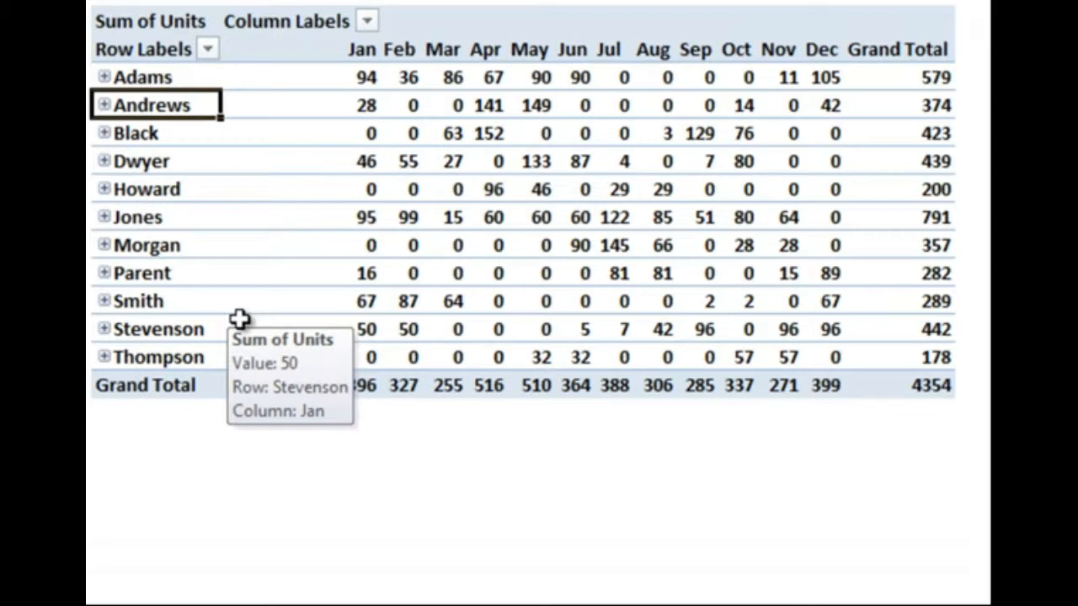
pyautogui.moveTo(164, 135)
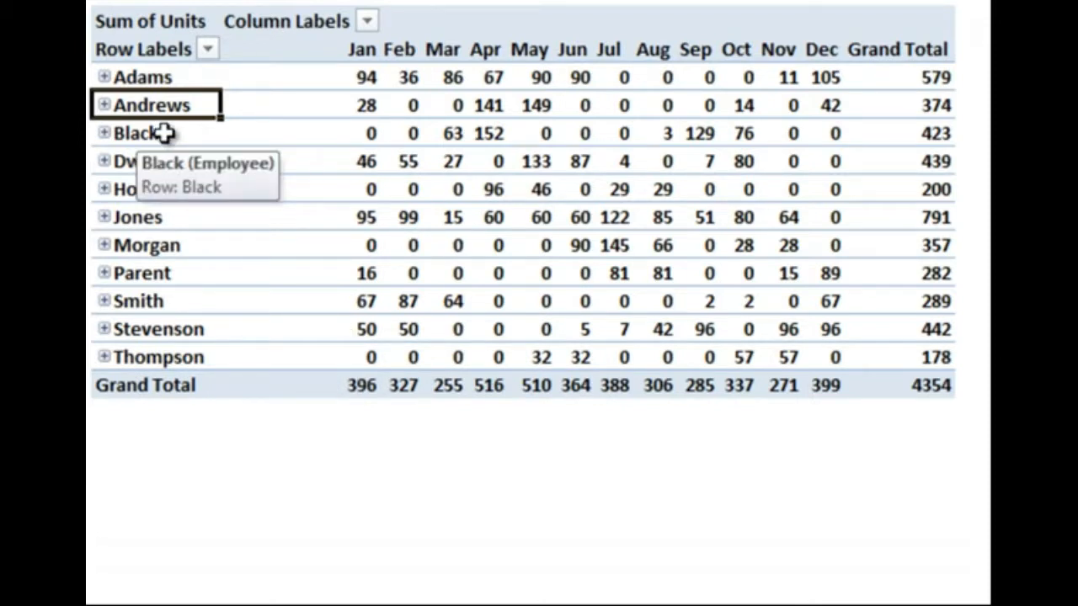
pyautogui.rightClick(126, 104)
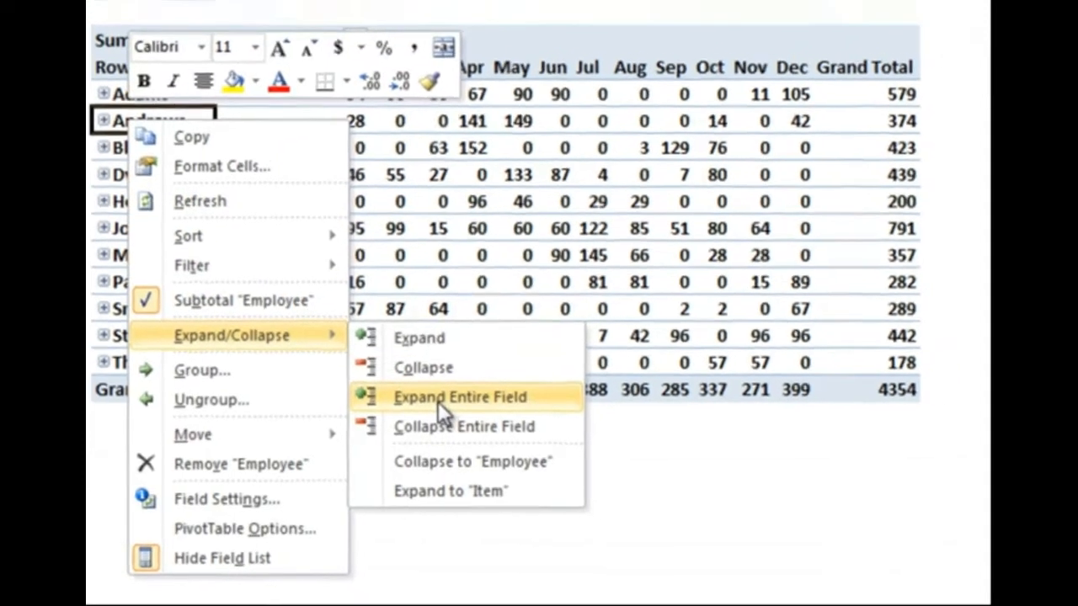
pyautogui.click(438, 399)
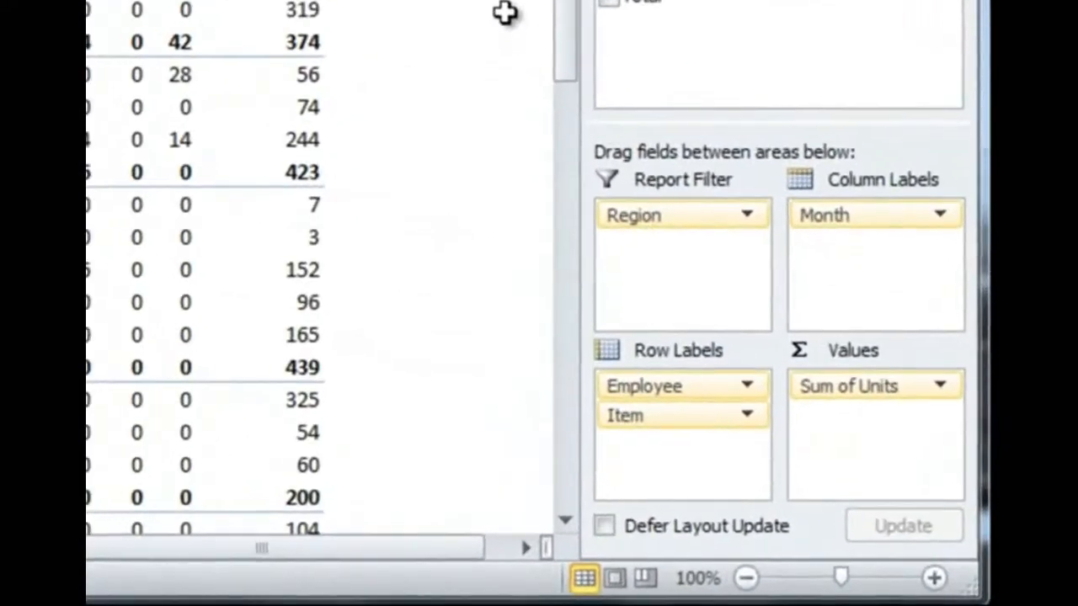
# Step: Move the Region field from the report filter to the row labels, above Employee
pyautogui.moveTo(645, 211); pyautogui.dragTo(662, 372)
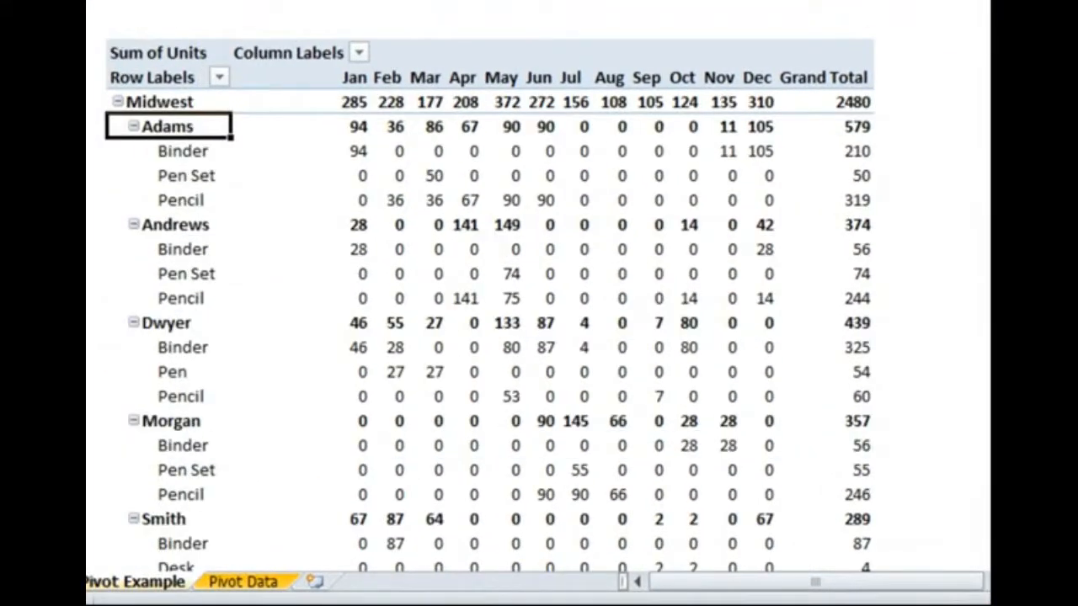
pyautogui.moveTo(990, 32); pyautogui.dragTo(990, 94)
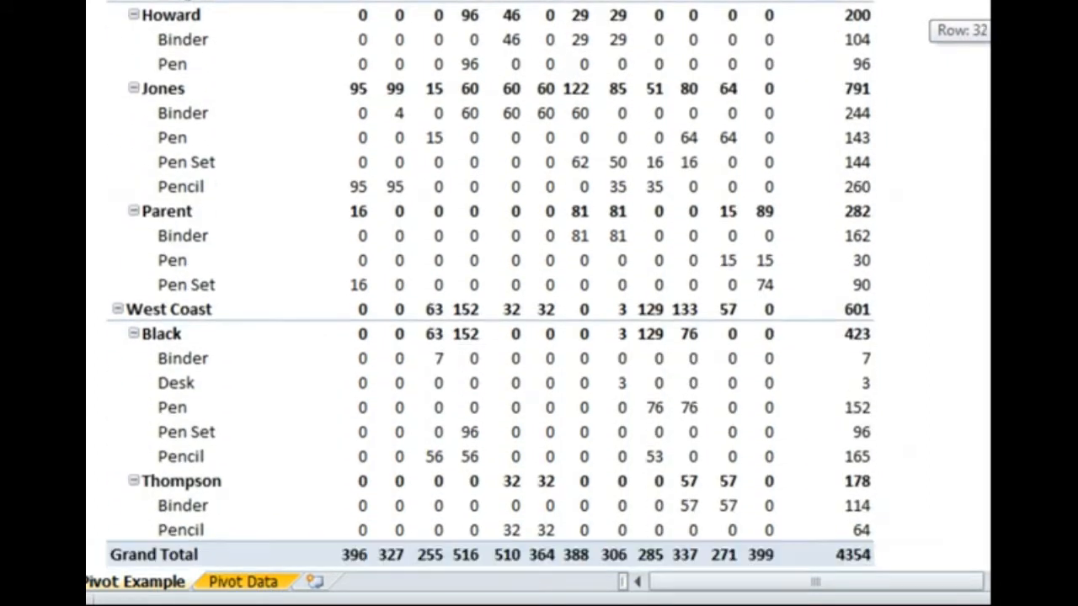
# Step: Collapse the entire Employee field so only regions and their employees are listed
pyautogui.rightClick(168, 335)
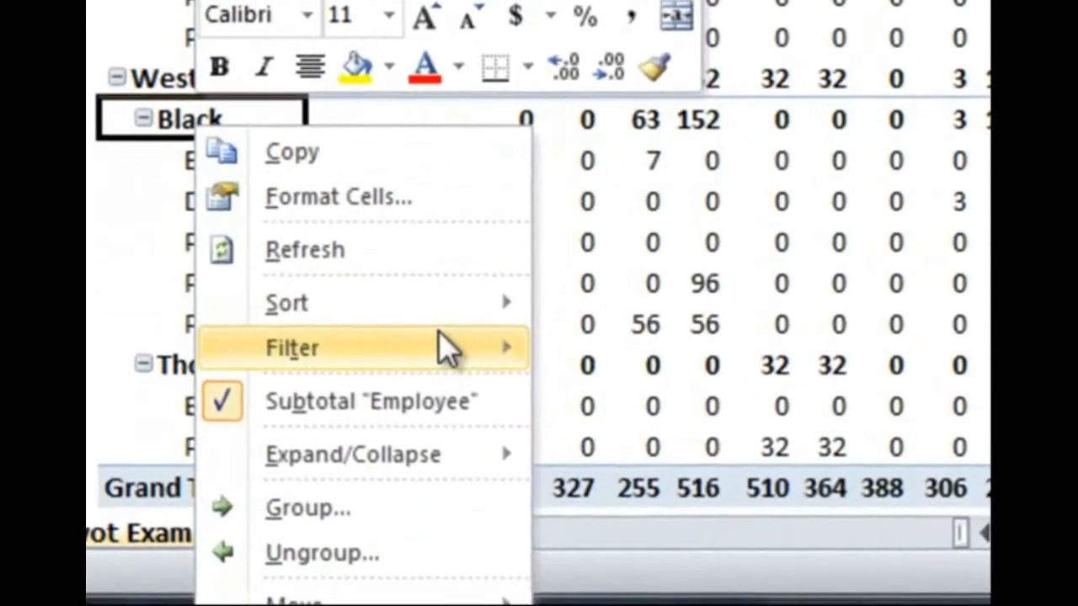
pyautogui.moveTo(328, 538)
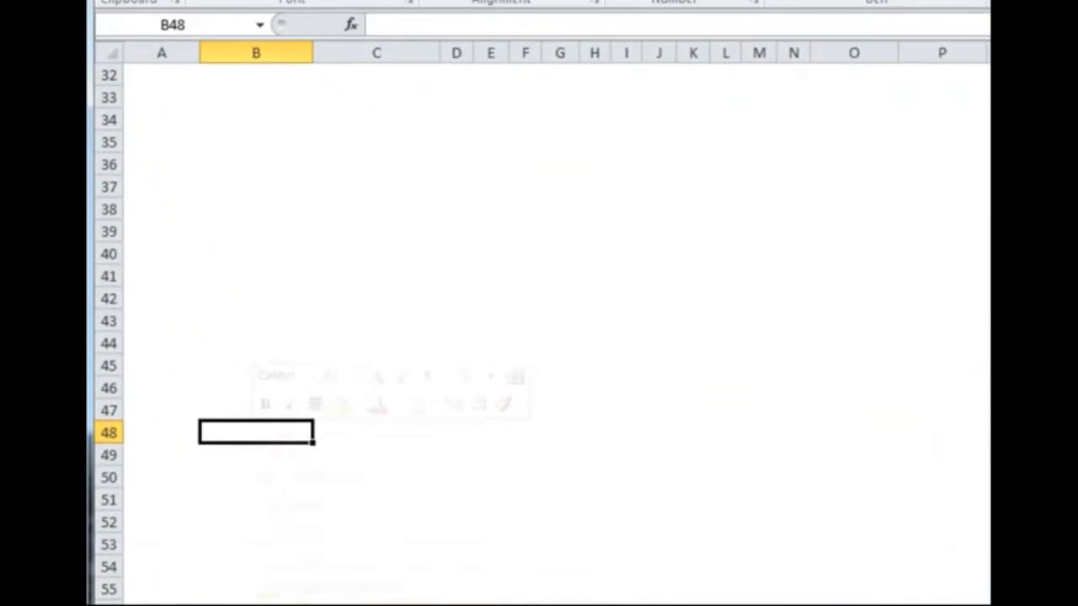
pyautogui.scroll(8, 539, 336)
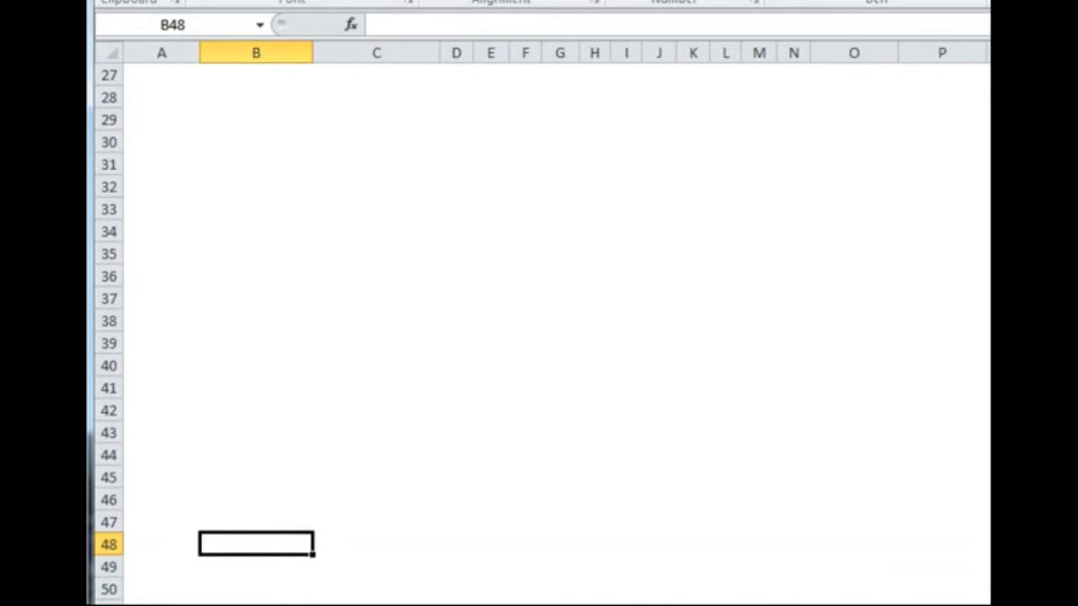
pyautogui.scroll(3, 484, 256)
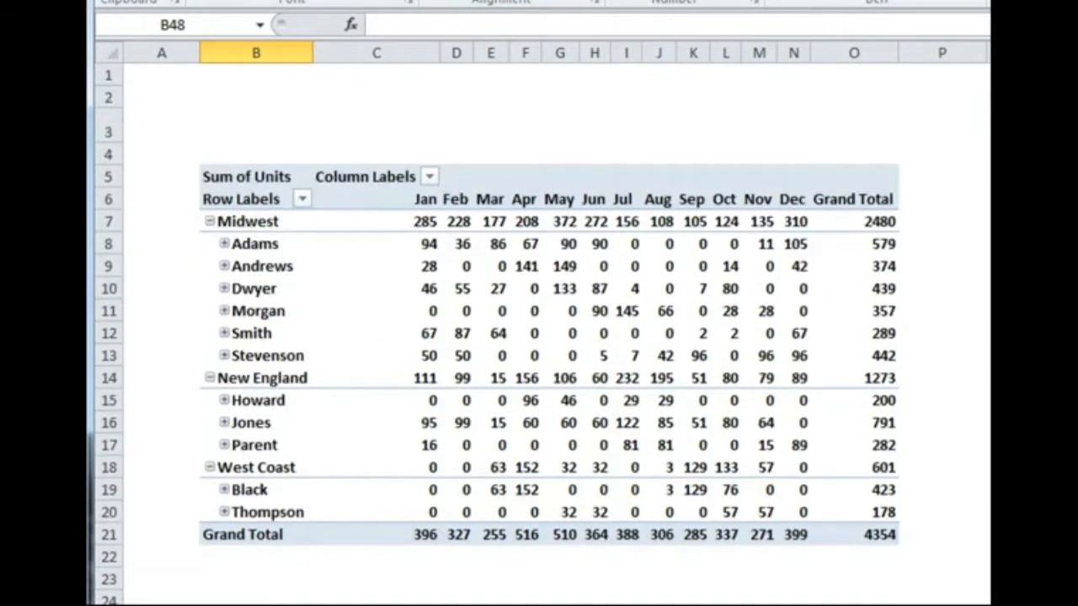
pyautogui.click(337, 271)
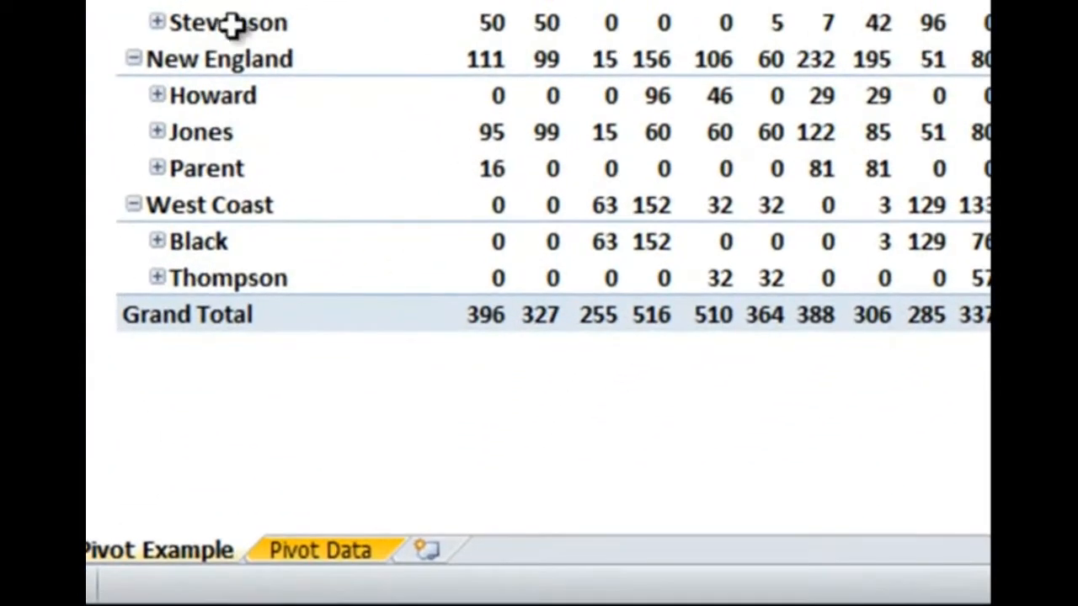
# Step: Filter the row labels to hide the New England region, and clear the Region filter
pyautogui.rightClick(197, 58)
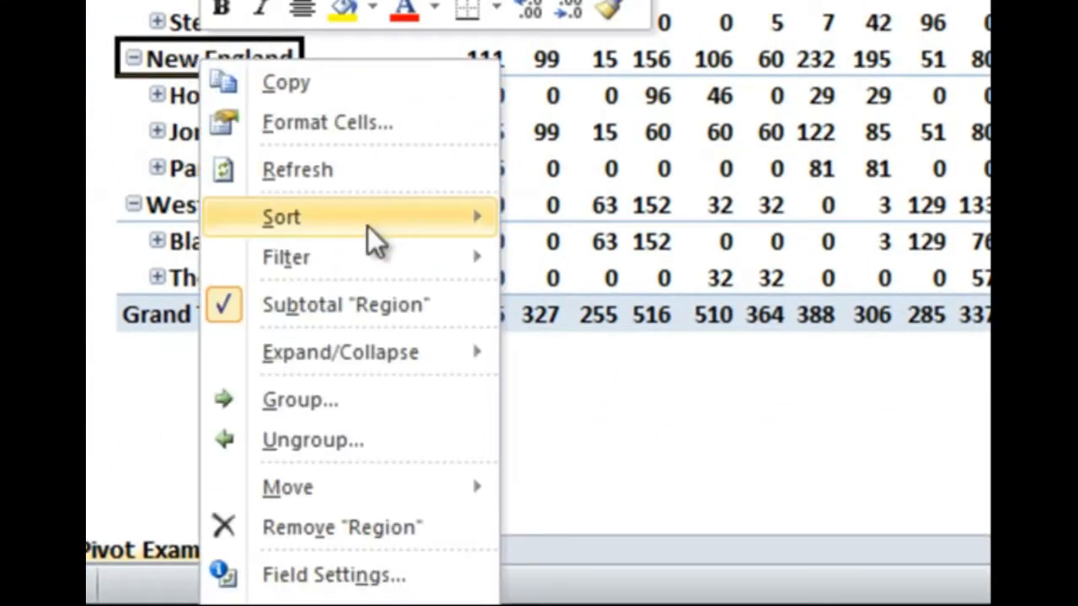
pyautogui.moveTo(396, 261)
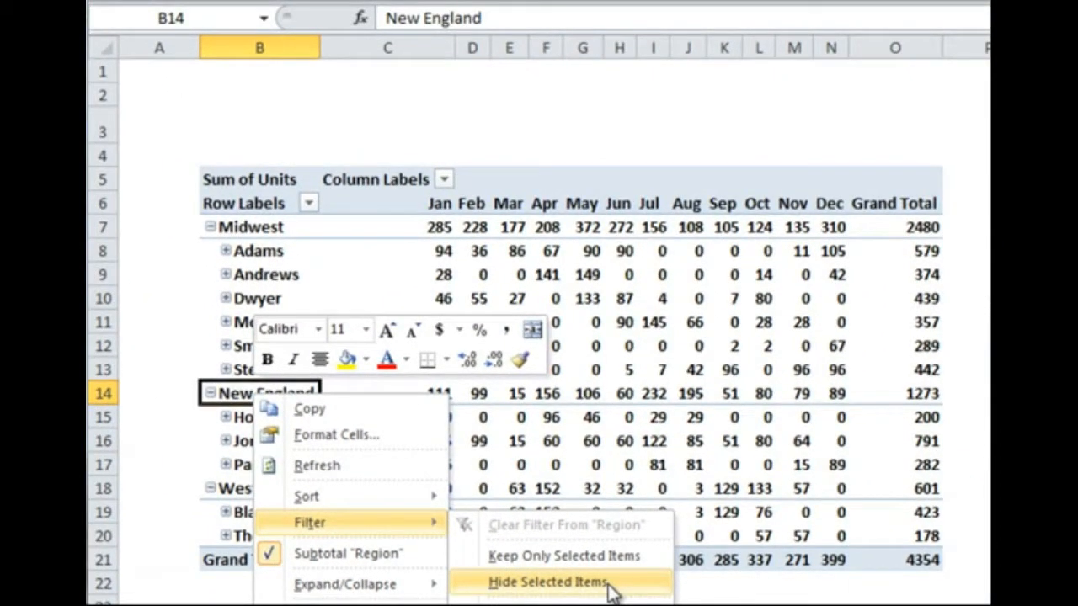
pyautogui.click(609, 584)
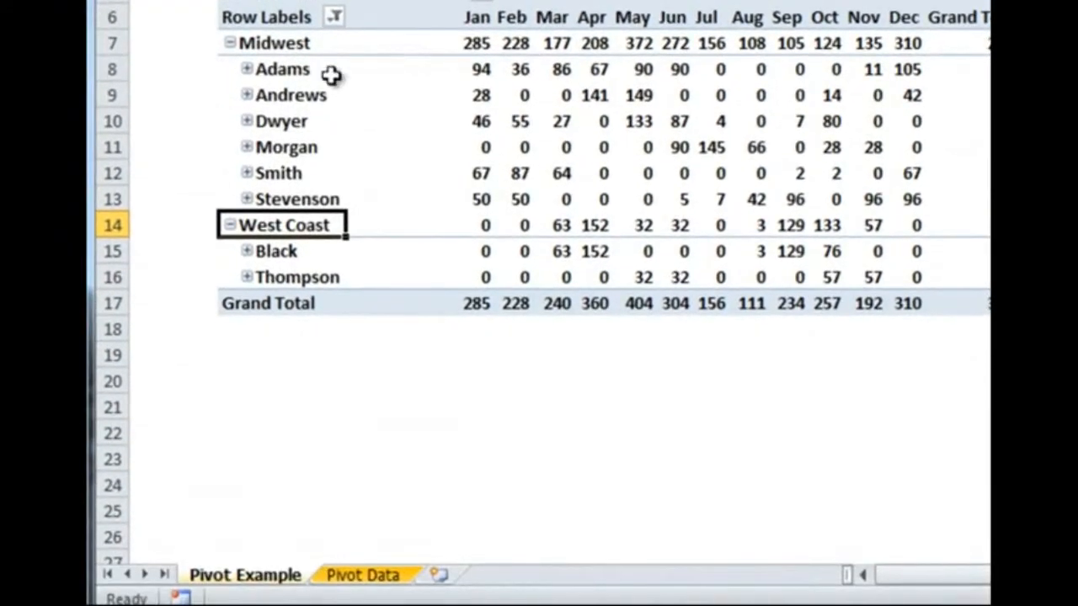
pyautogui.click(336, 21)
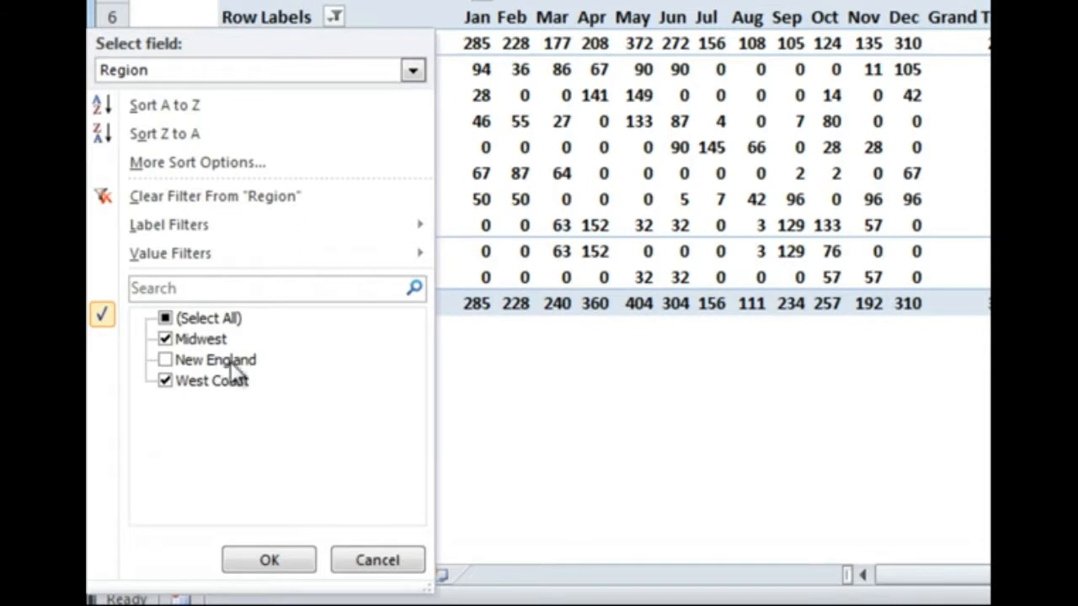
pyautogui.click(244, 197)
# Step: Filter the row labels to keep only New England, and reselect all regions in the Region filter
pyautogui.rightClick(279, 227)
pyautogui.moveTo(365, 454)
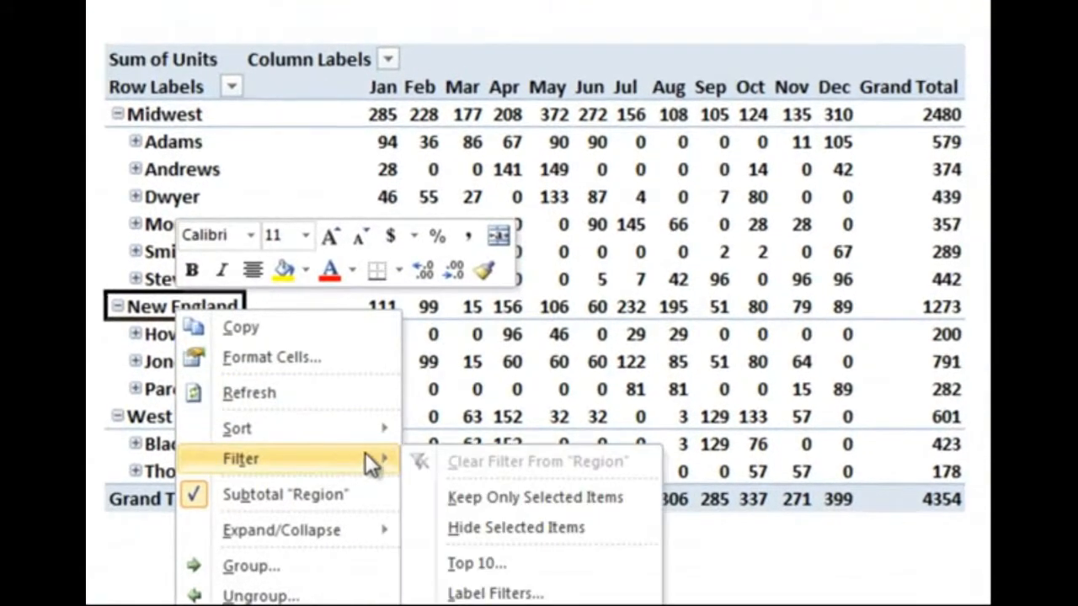
pyautogui.click(471, 498)
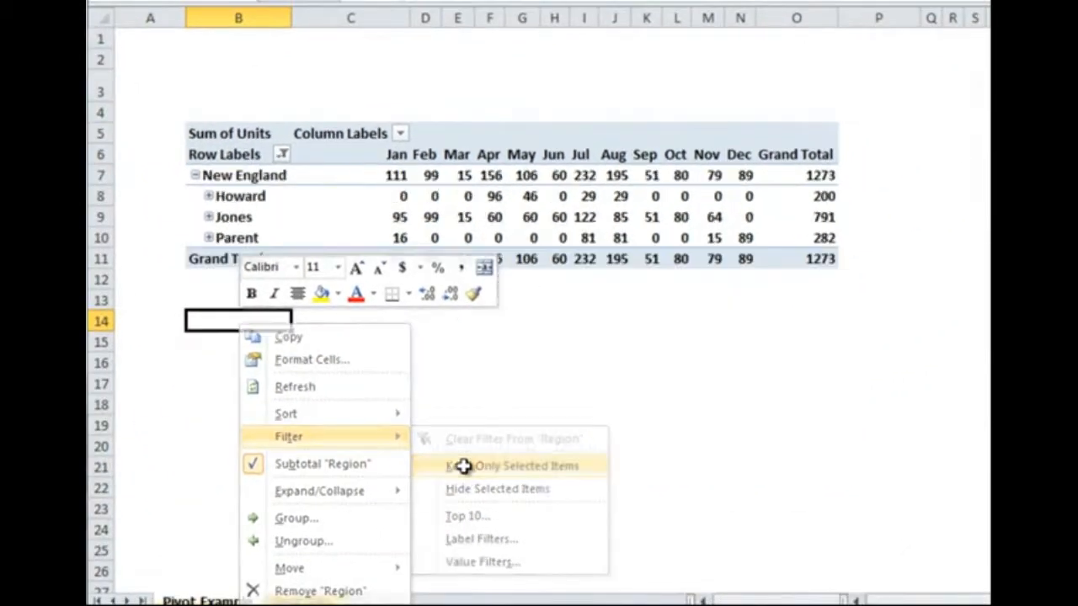
pyautogui.click(282, 155)
pyautogui.click(145, 396)
pyautogui.click(224, 587)
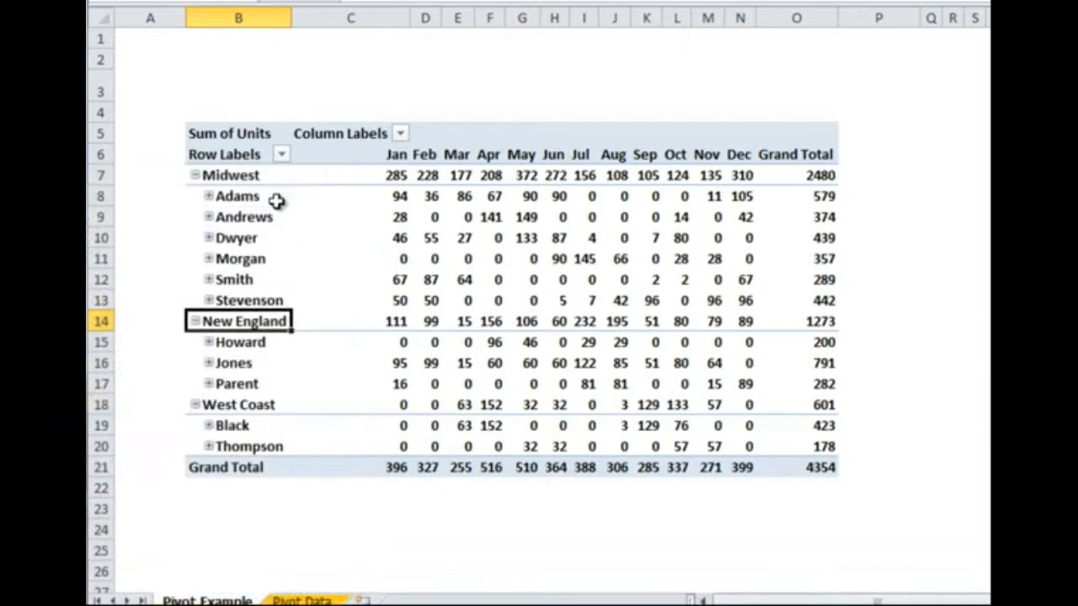
# Step: Filter the Employee rows to keep only the first, third and fifth employees listed under Midwest
pyautogui.click(255, 203)
pyautogui.keyDown('ctrl'); pyautogui.click(263, 240); pyautogui.keyUp('ctrl')
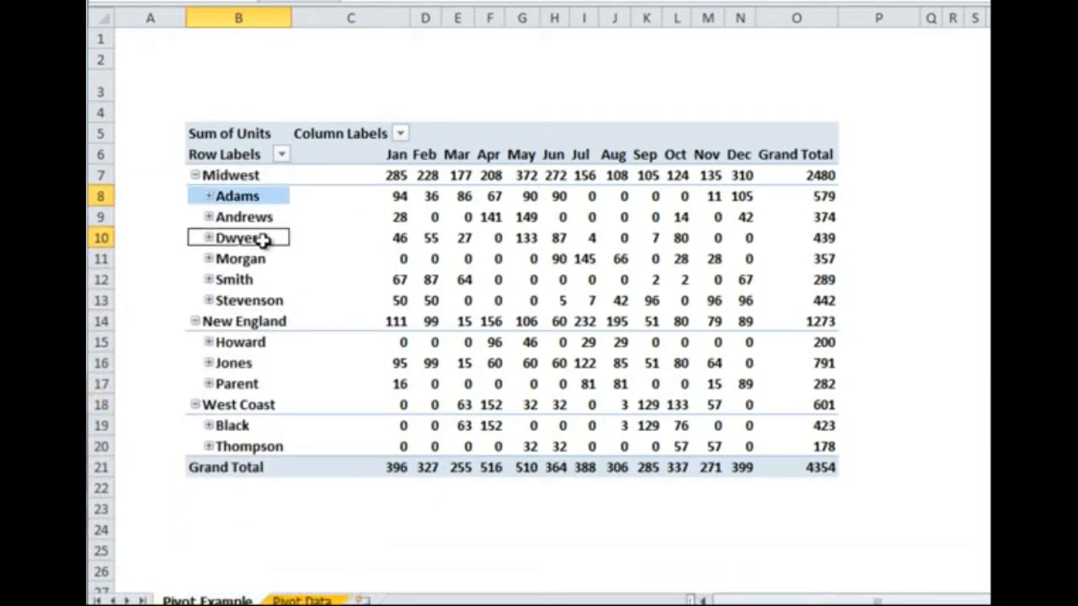
pyautogui.keyDown('ctrl'); pyautogui.click(253, 279); pyautogui.keyUp('ctrl')
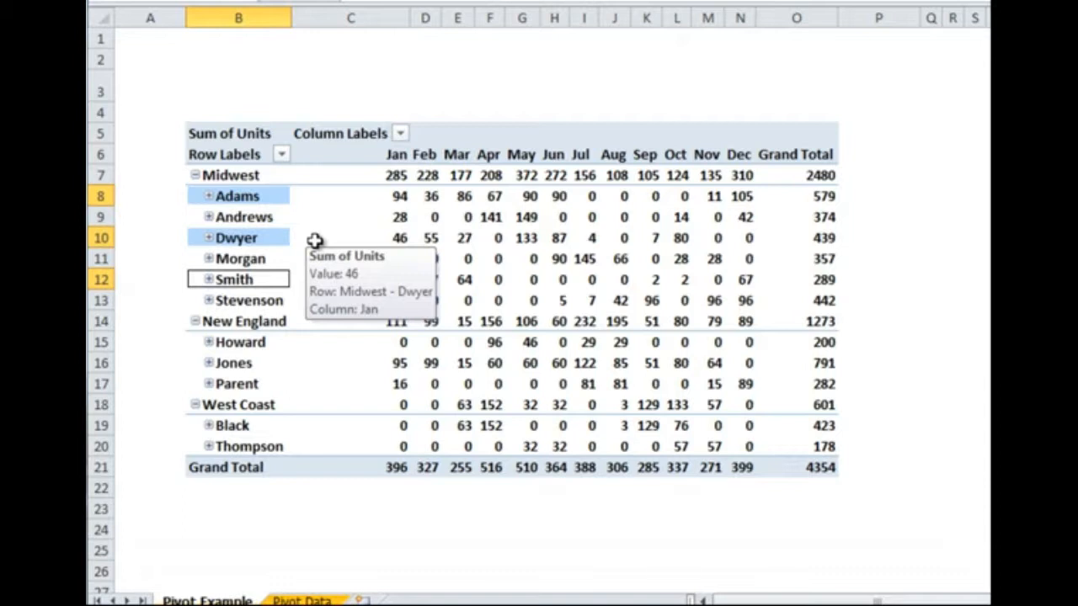
pyautogui.rightClick(273, 238)
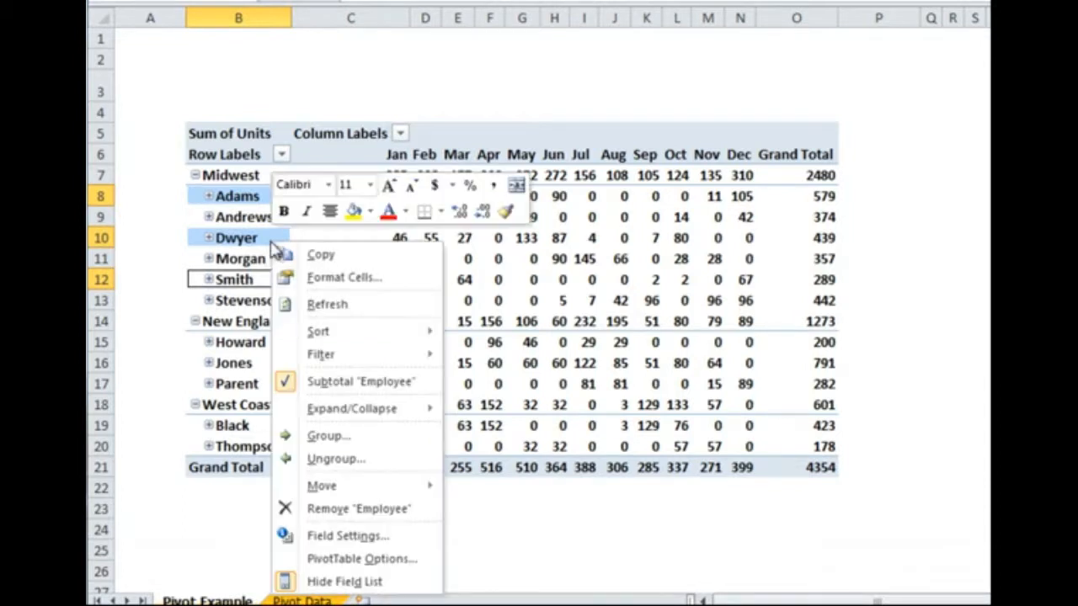
pyautogui.moveTo(413, 362)
pyautogui.click(498, 381)
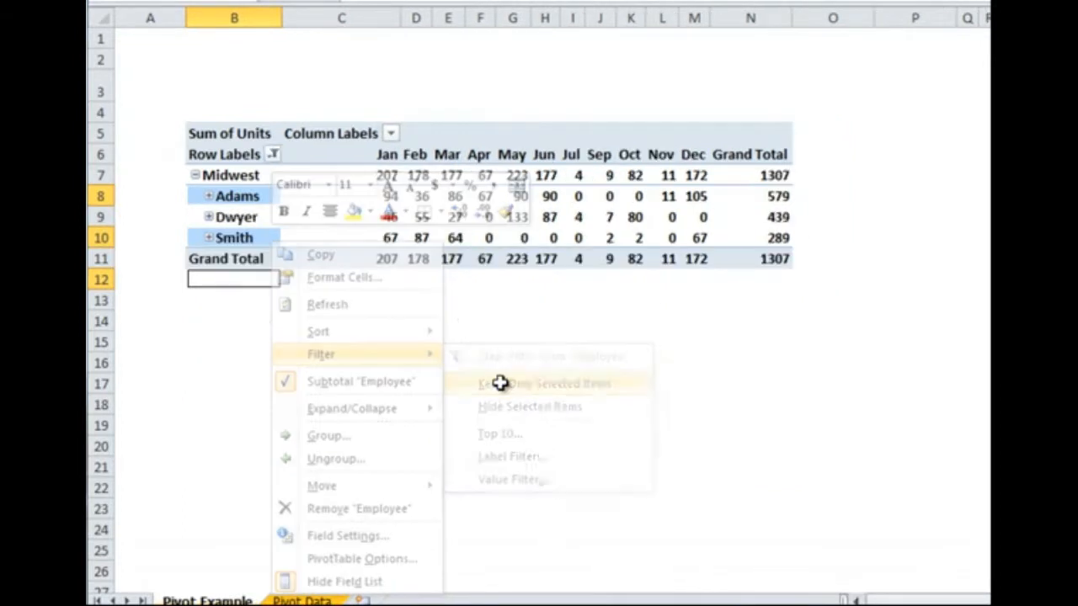
pyautogui.click(317, 321)
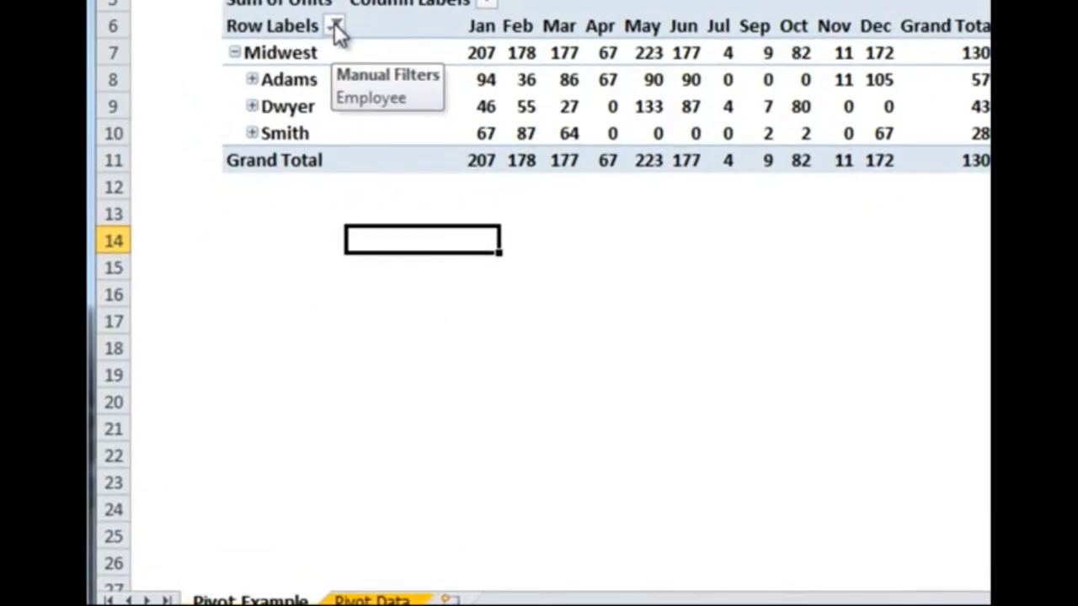
# Step: Switch the row label filter to the Employee field and clear its filter
pyautogui.click(336, 28)
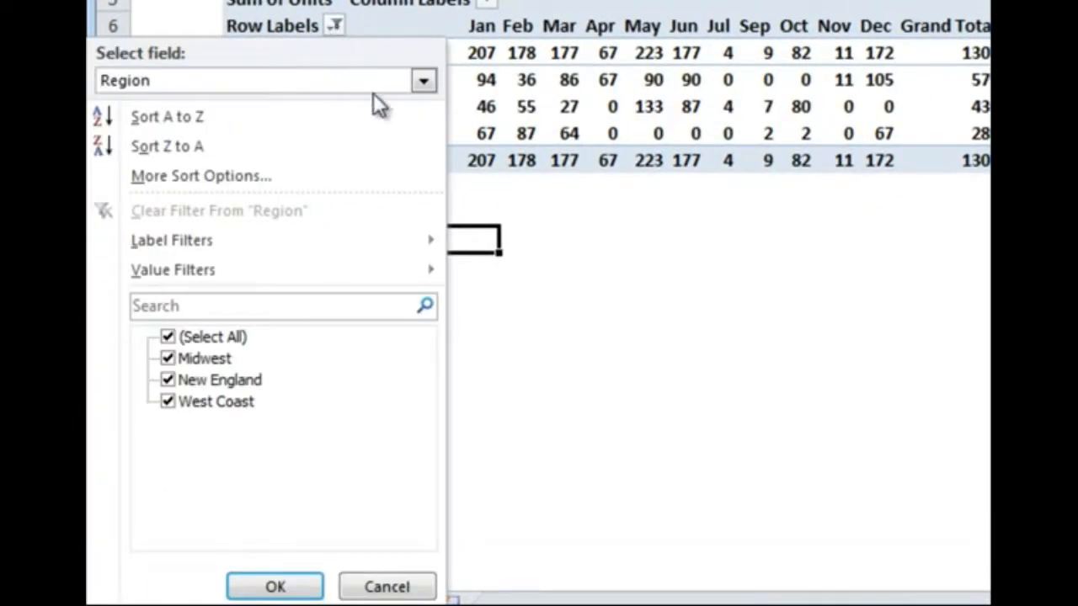
pyautogui.click(425, 80)
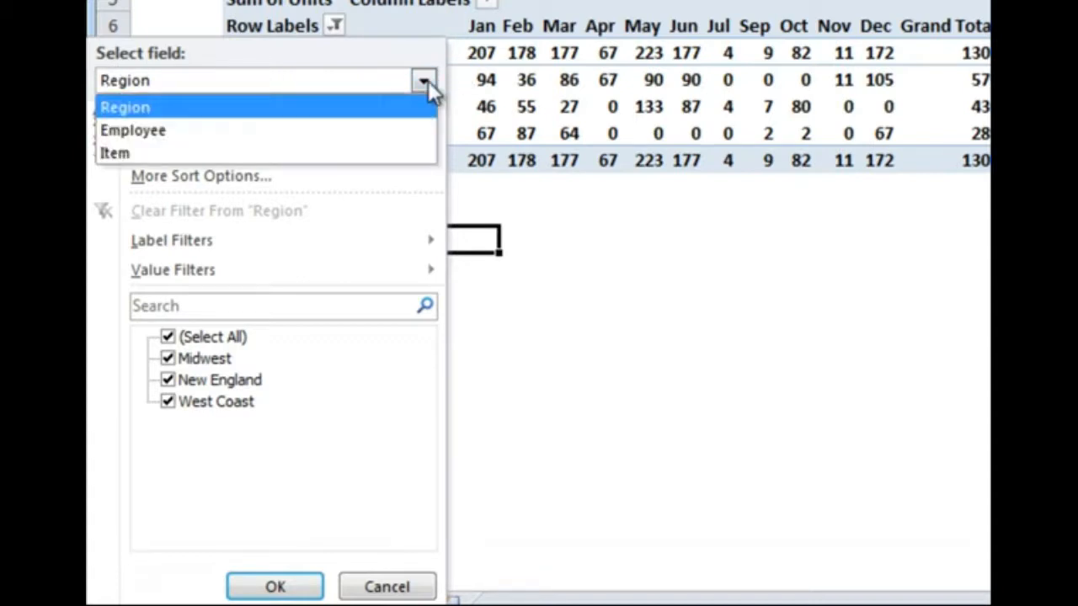
pyautogui.click(405, 129)
pyautogui.moveTo(434, 374)
pyautogui.mouseDown()
pyautogui.moveTo(429, 417)
pyautogui.moveTo(430, 361)
pyautogui.mouseUp()
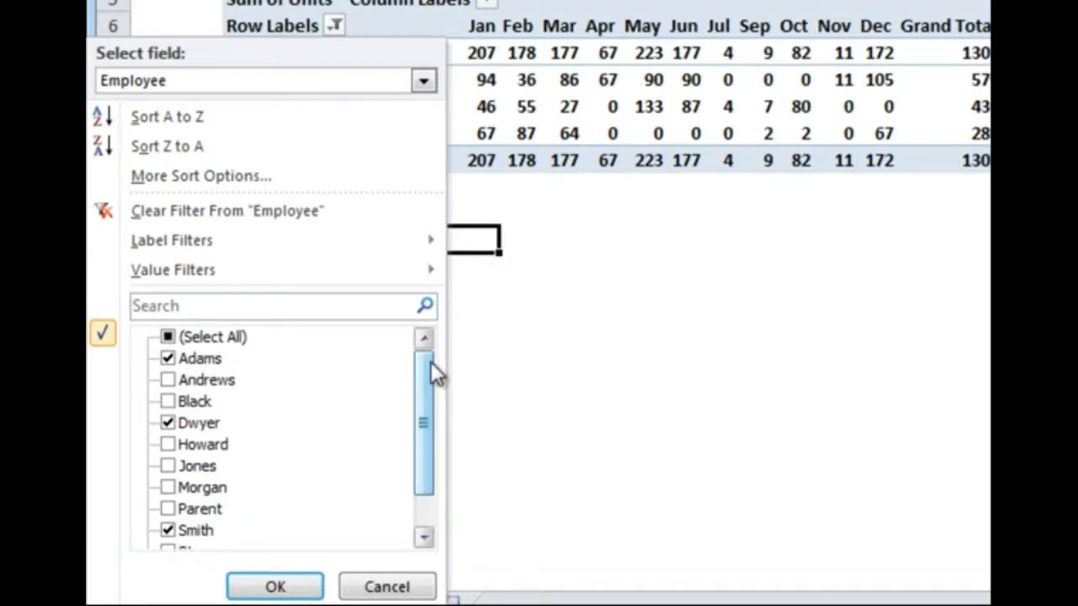
pyautogui.moveTo(427, 365); pyautogui.dragTo(427, 343)
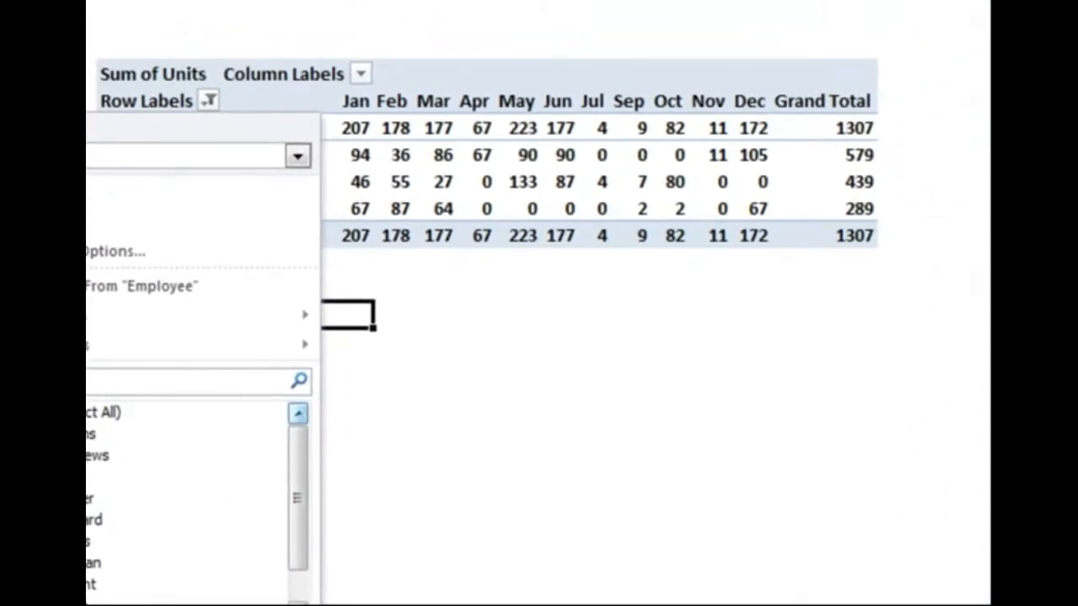
pyautogui.click(167, 285)
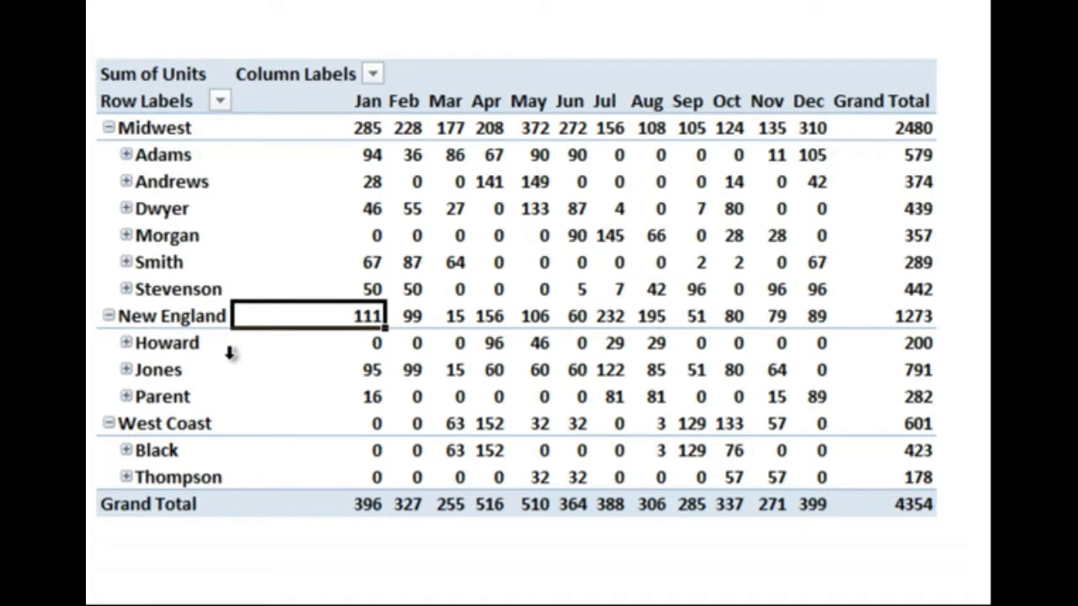
# Step: Filter the Employee rows from an employee cell, keeping only the first, third and fifth employees under Midwest
pyautogui.click(221, 181)
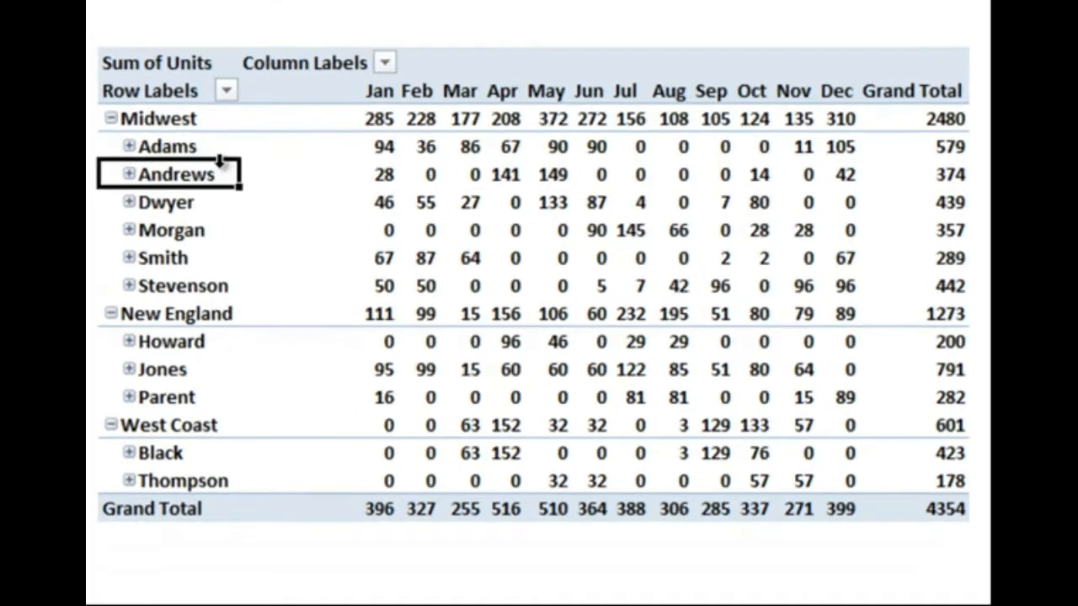
pyautogui.click(219, 100)
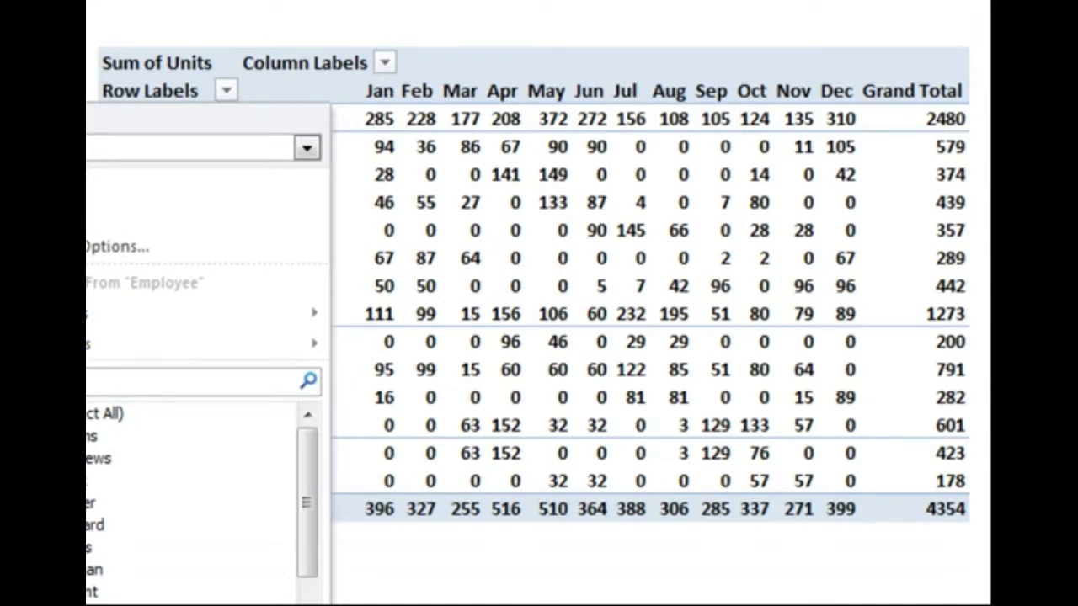
pyautogui.click(105, 413)
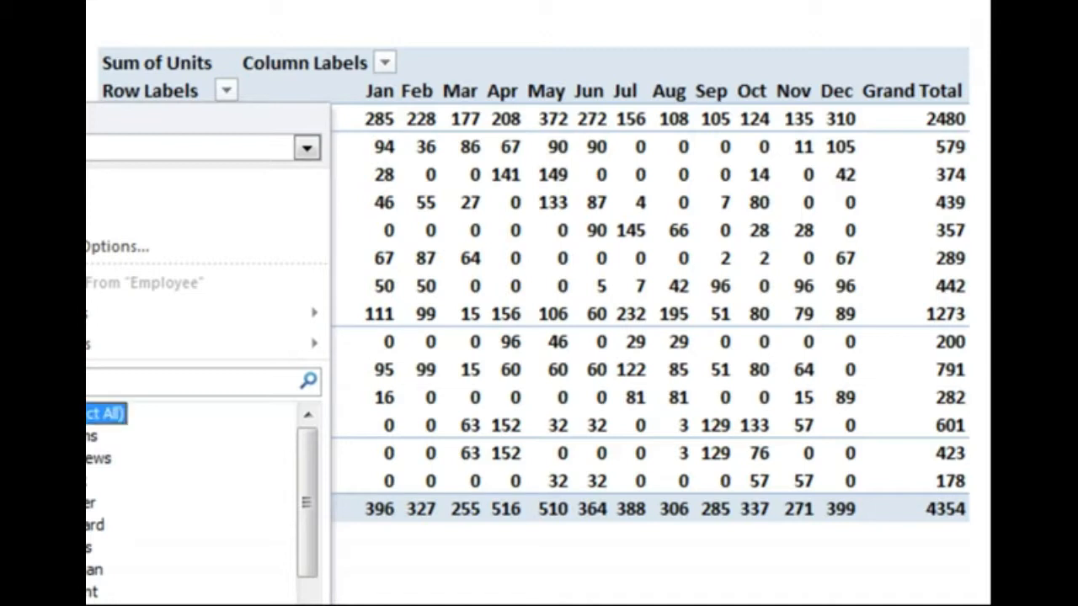
pyautogui.click(42, 436)
pyautogui.click(41, 502)
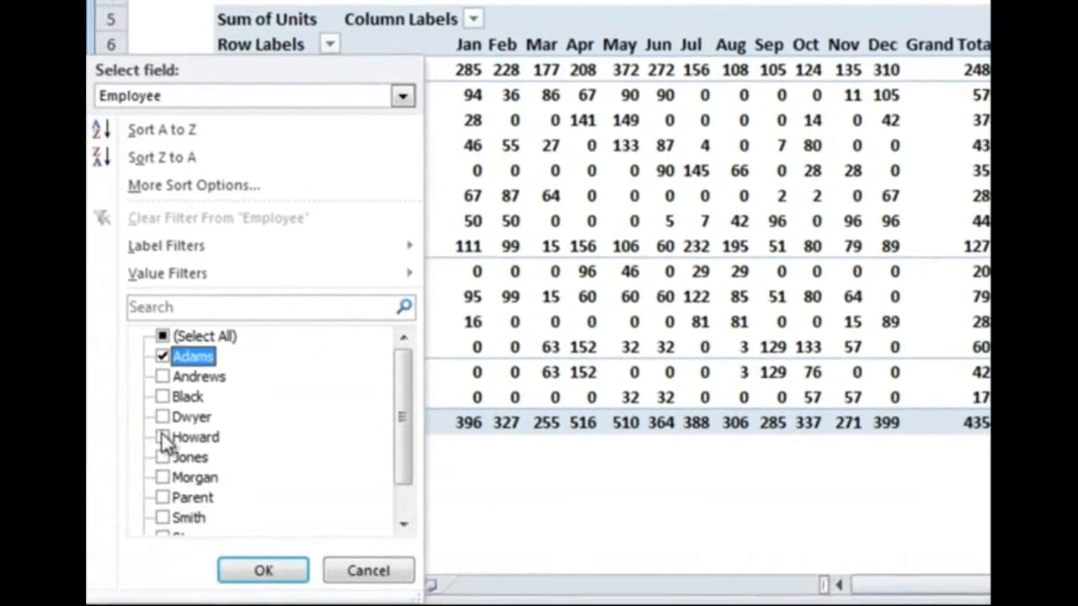
pyautogui.click(163, 517)
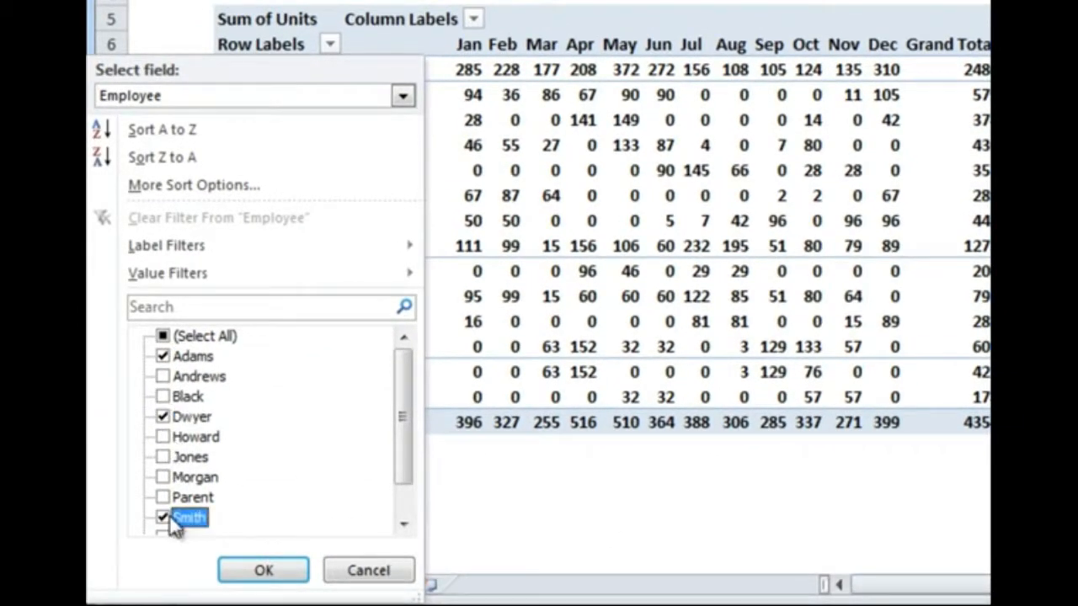
pyautogui.click(268, 573)
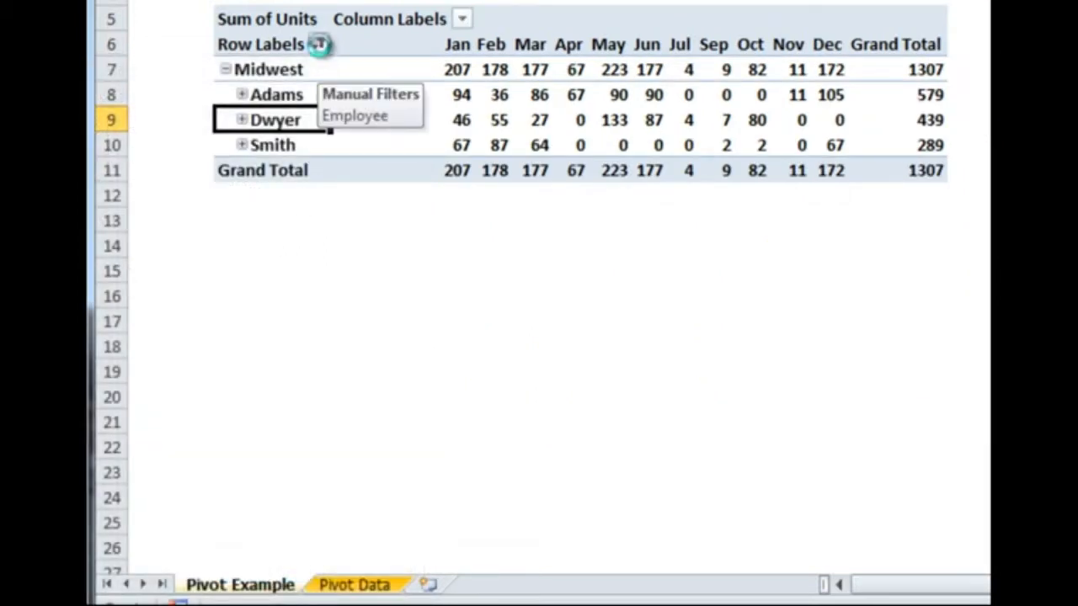
# Step: Search the Employee filter for the fourth Midwest employee's surname and add that selection to the current filter
pyautogui.click(320, 46)
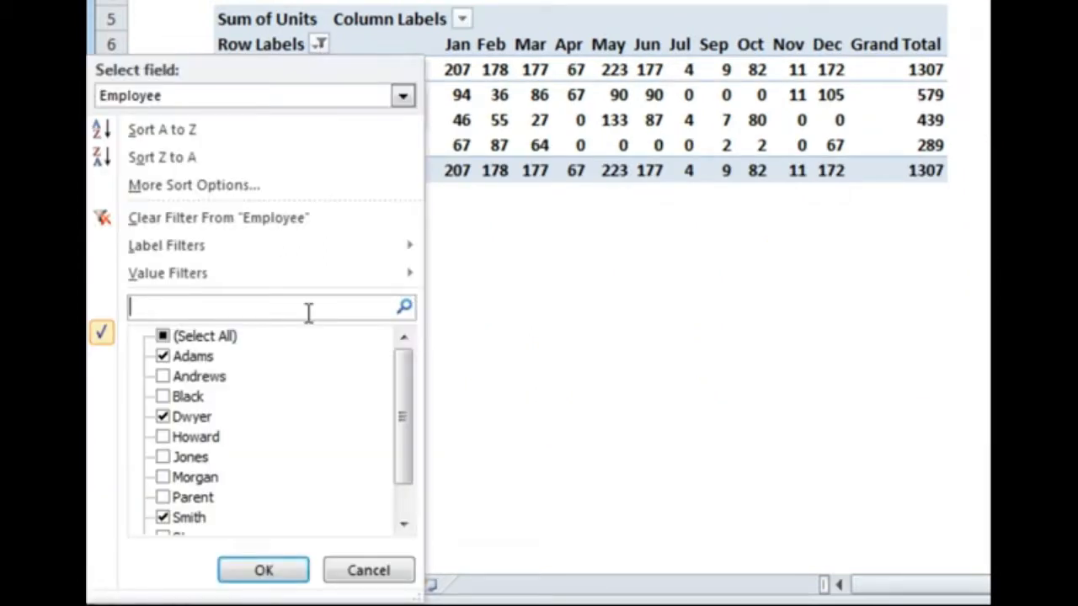
pyautogui.write('gan')
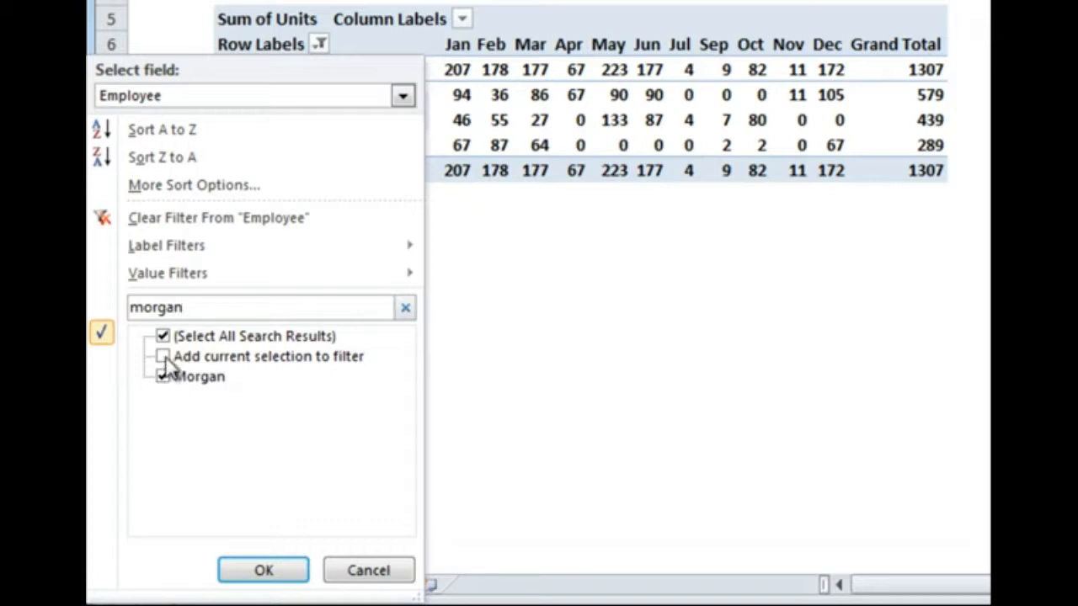
pyautogui.click(164, 357)
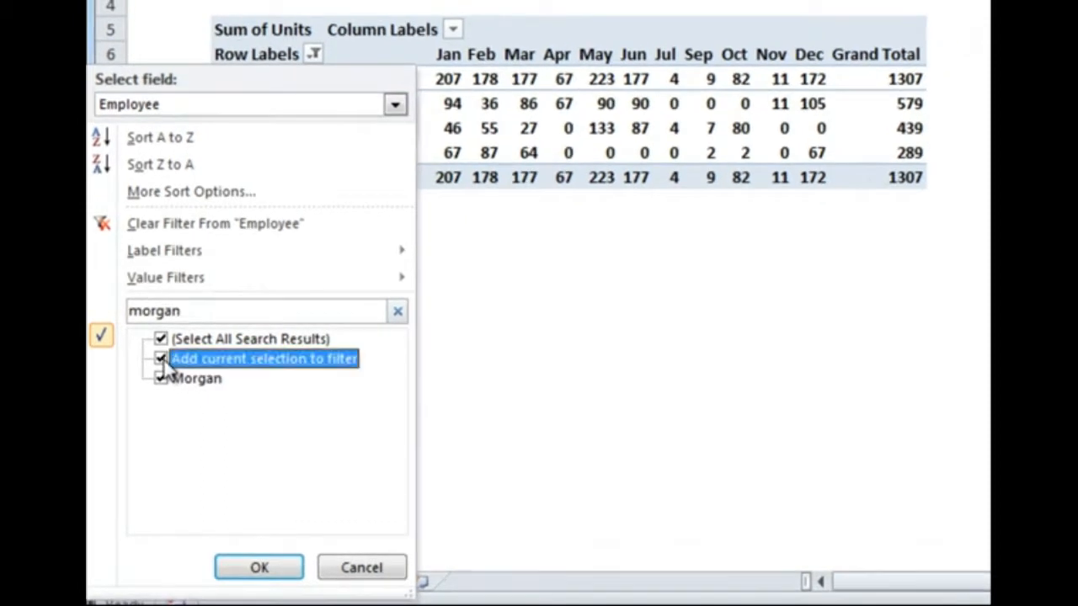
pyautogui.click(257, 569)
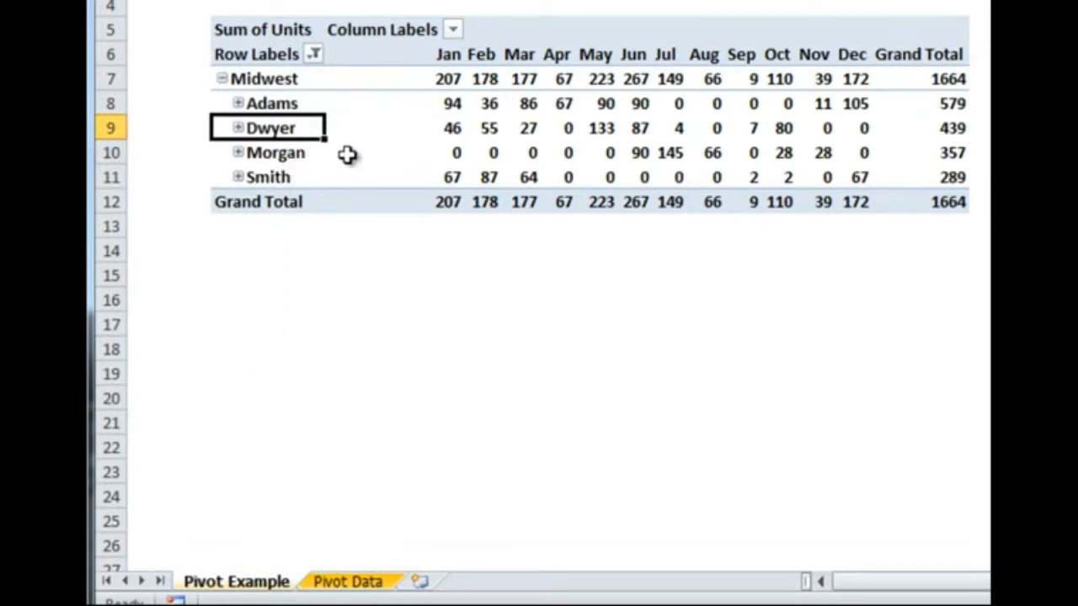
pyautogui.moveTo(424, 153)
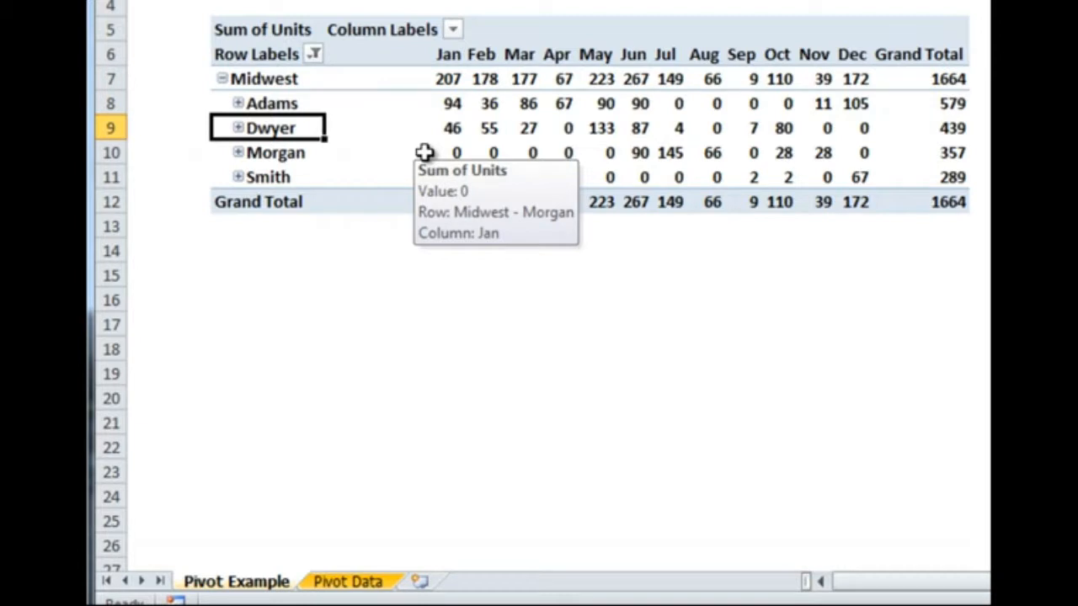
# Step: Search the Employee filter for "a" and add all matching employees to the current filter
pyautogui.click(313, 55)
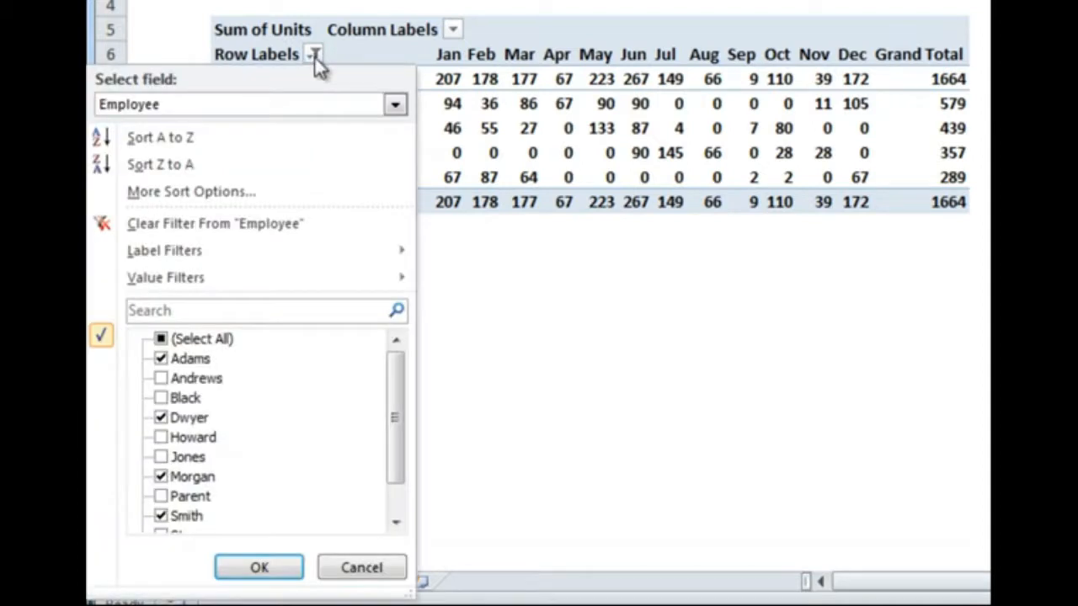
pyautogui.click(322, 308)
pyautogui.write('a')
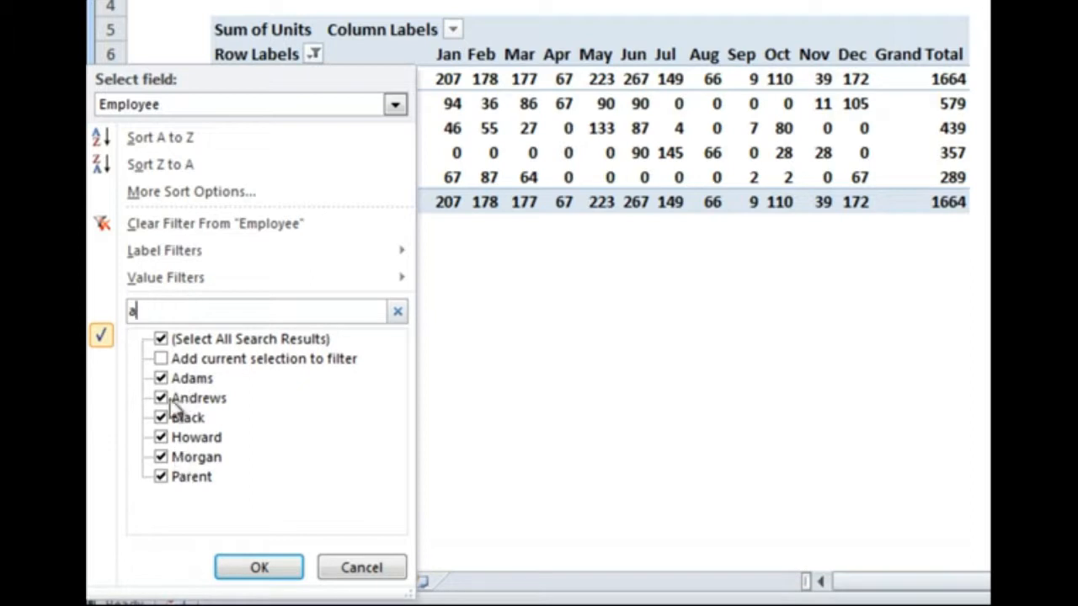
pyautogui.click(160, 360)
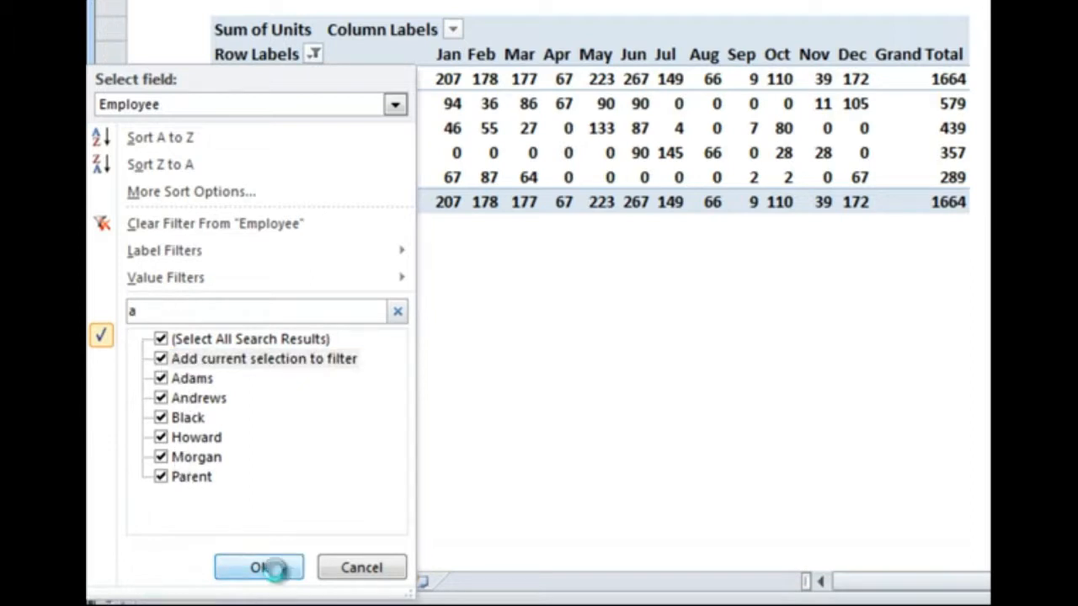
pyautogui.click(277, 573)
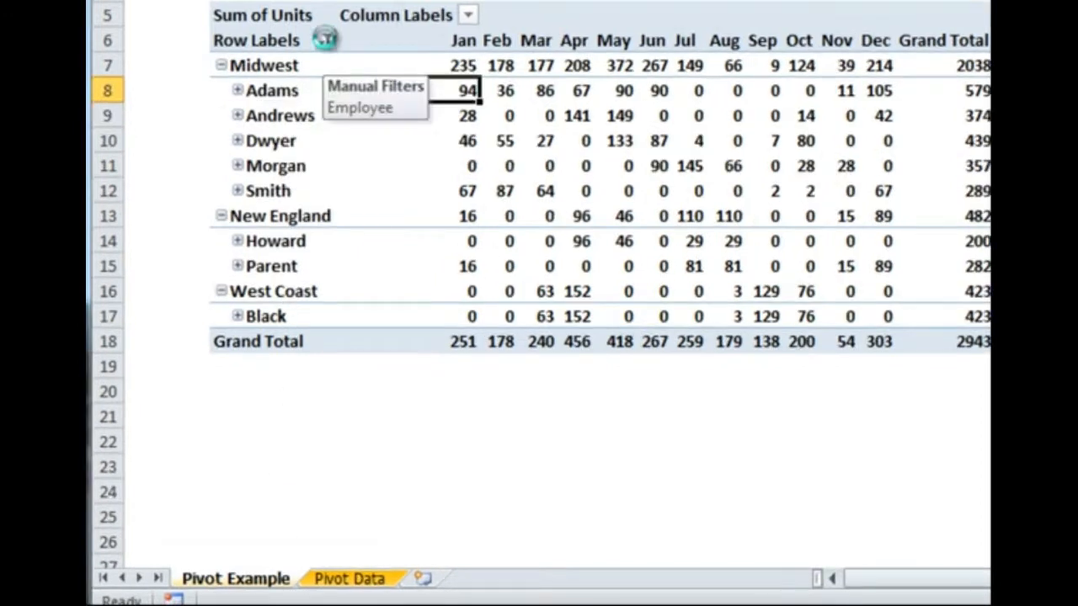
# Step: Remove the Employee filter so that every employee in all regions is listed again
pyautogui.click(325, 39)
pyautogui.click(333, 94)
pyautogui.click(337, 137)
pyautogui.click(313, 216)
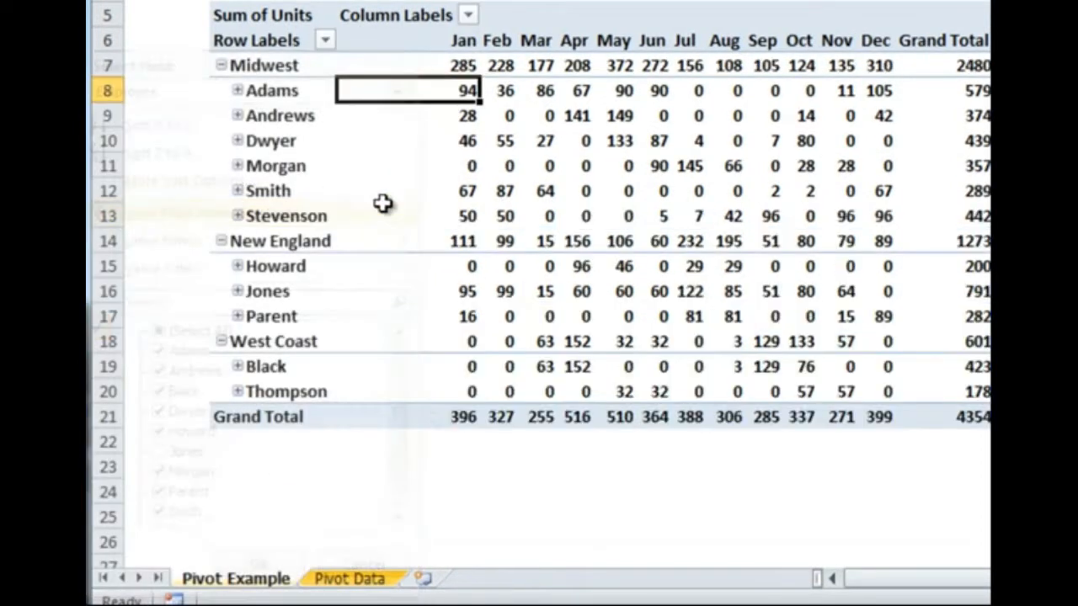
pyautogui.click(467, 15)
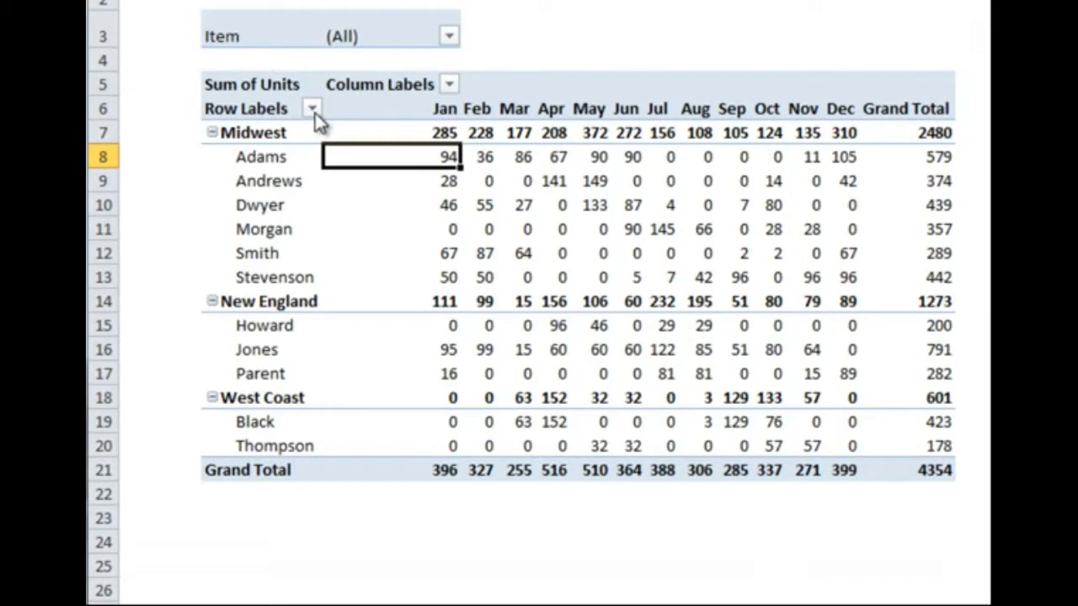
# Step: Filter the Region row labels to keep only Midwest
pyautogui.click(312, 109)
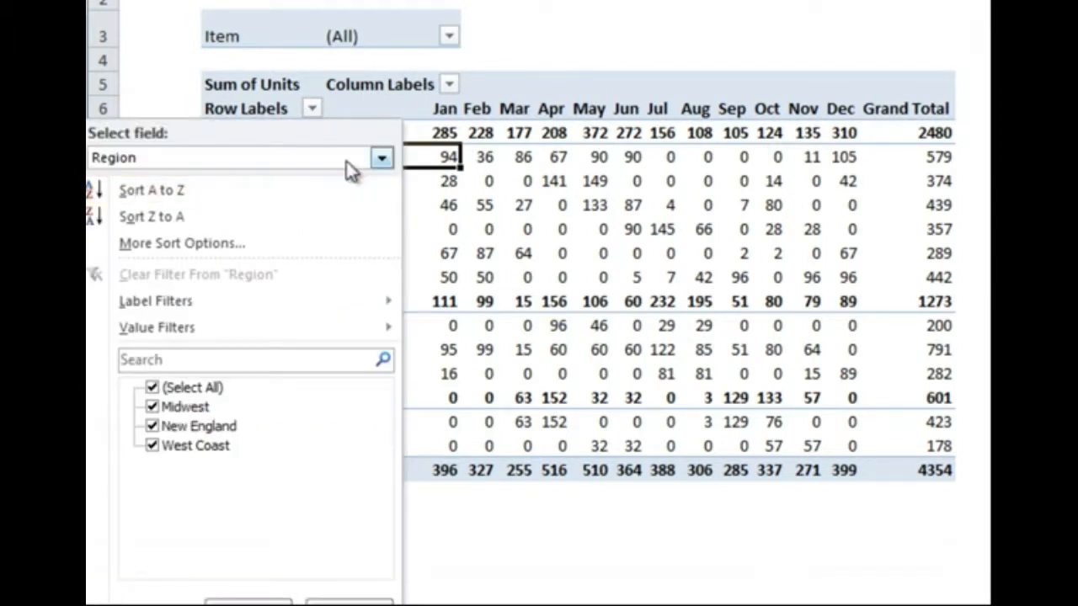
pyautogui.click(152, 388)
pyautogui.click(152, 405)
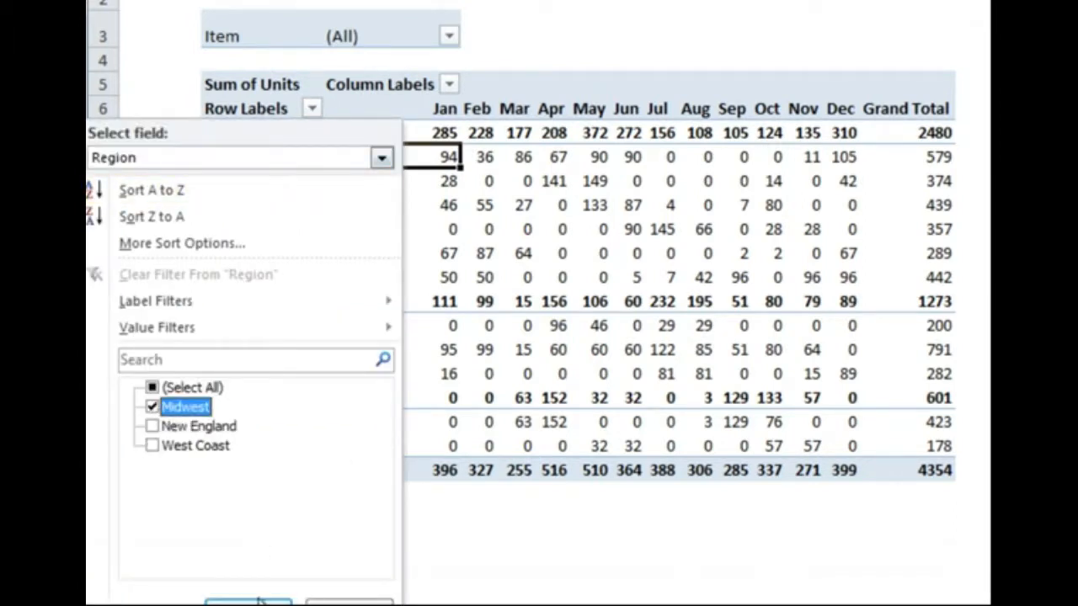
pyautogui.click(249, 601)
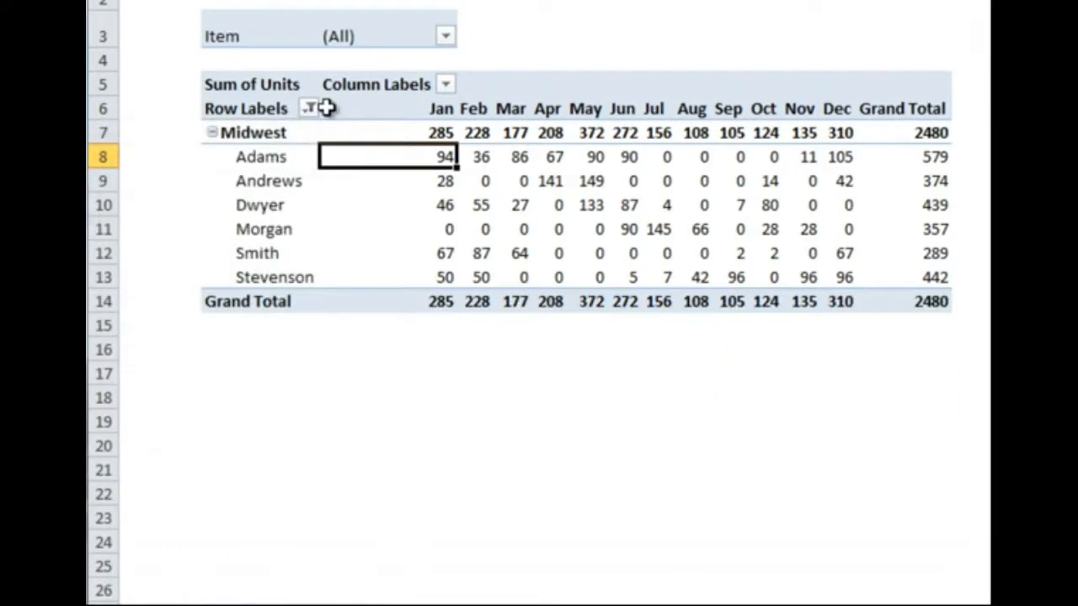
# Step: Filter the month column labels to keep only Jan and Feb
pyautogui.click(448, 87)
pyautogui.click(205, 306)
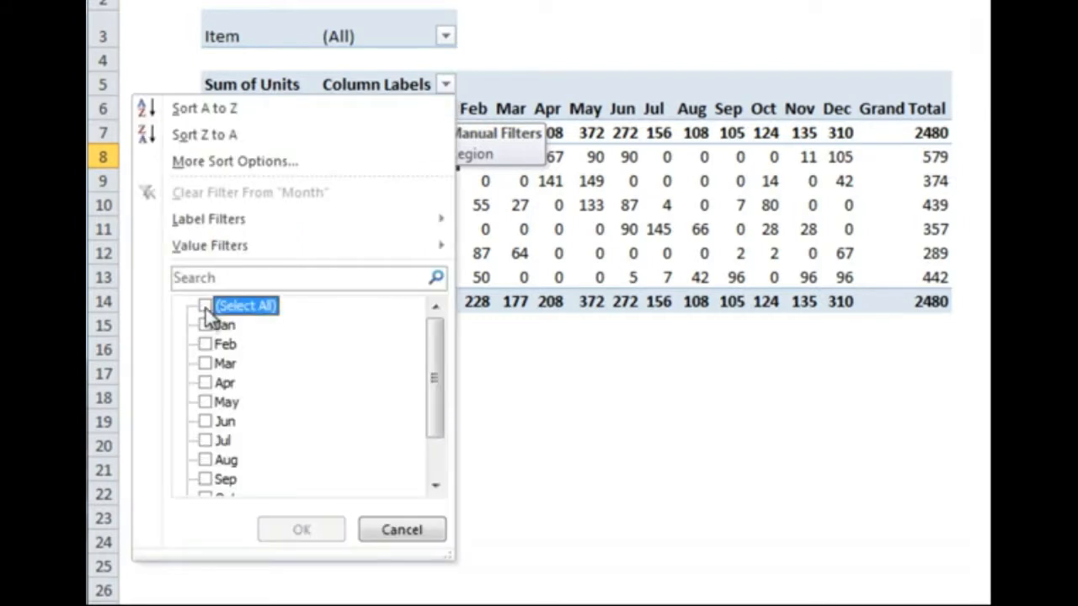
pyautogui.click(205, 325)
pyautogui.click(205, 344)
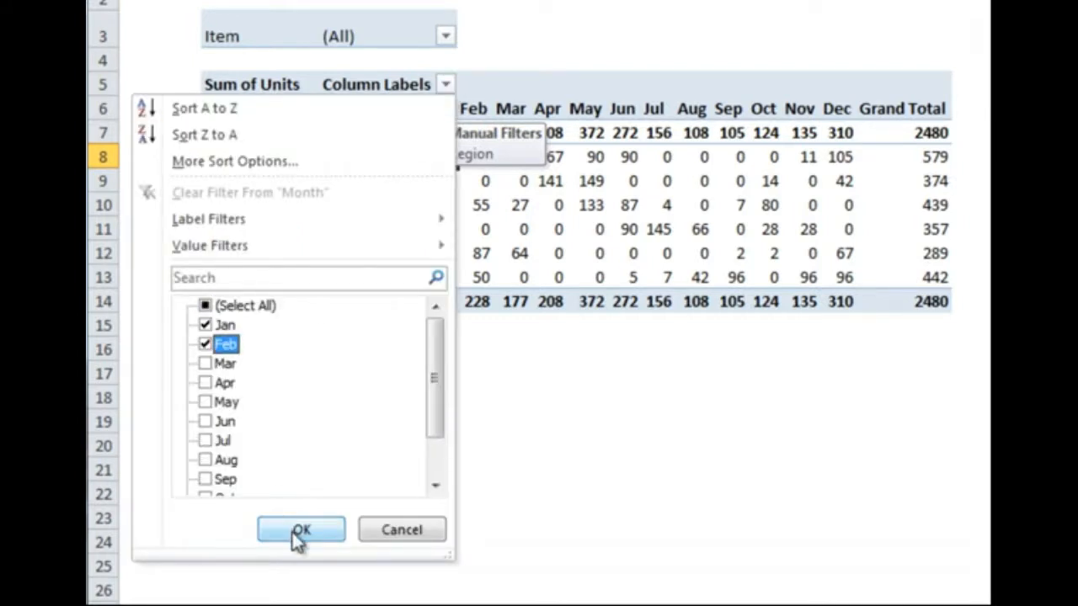
pyautogui.click(301, 532)
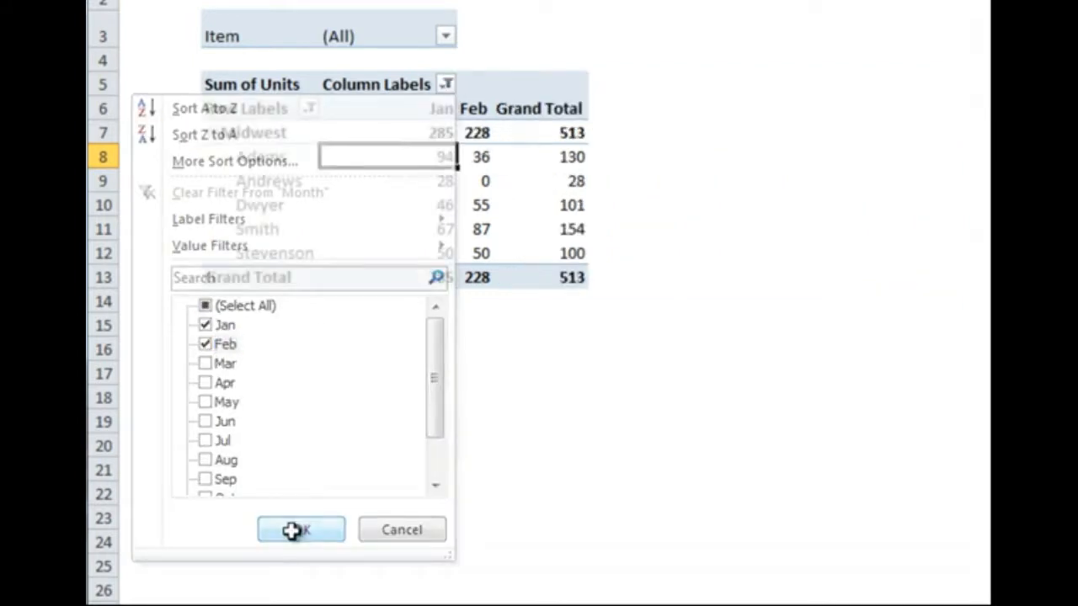
# Step: Allow multiple selections in the Item report filter and exclude Desk, Pen and Pen Set
pyautogui.click(444, 34)
pyautogui.click(179, 303)
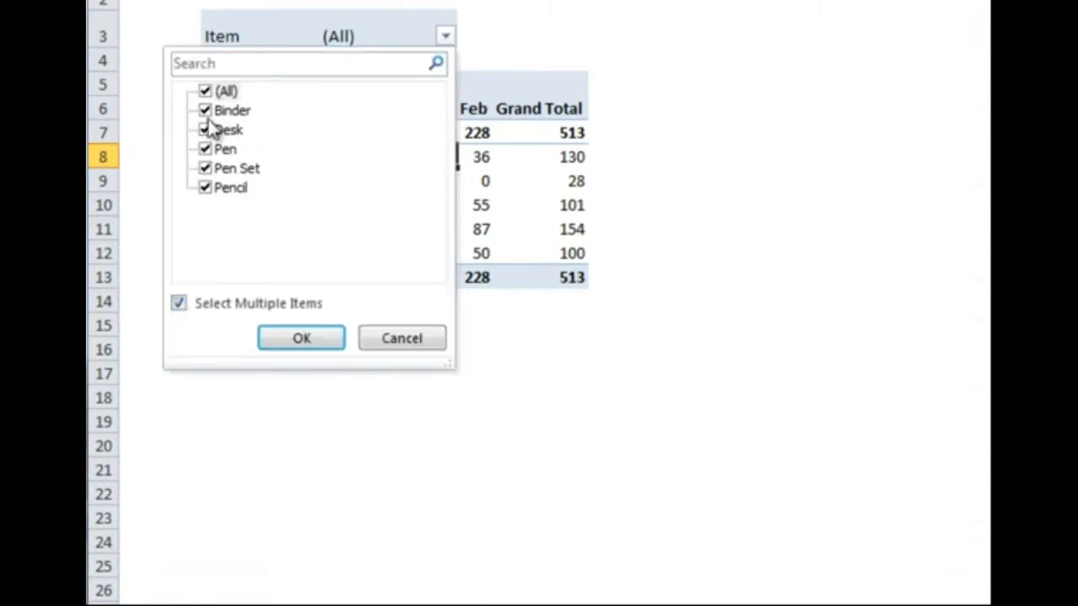
pyautogui.click(206, 130)
pyautogui.click(206, 149)
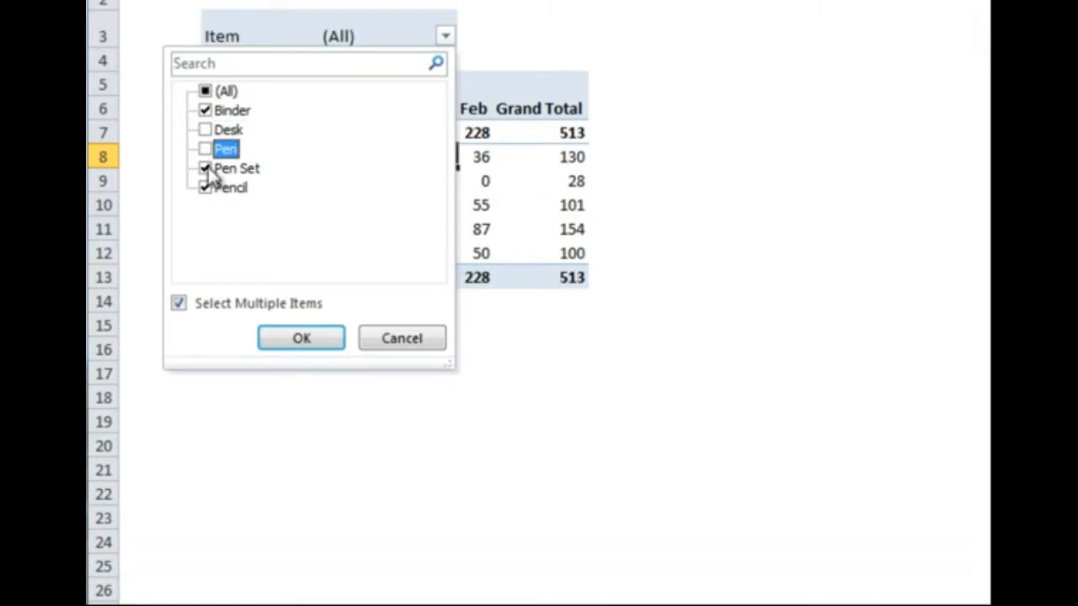
pyautogui.click(205, 169)
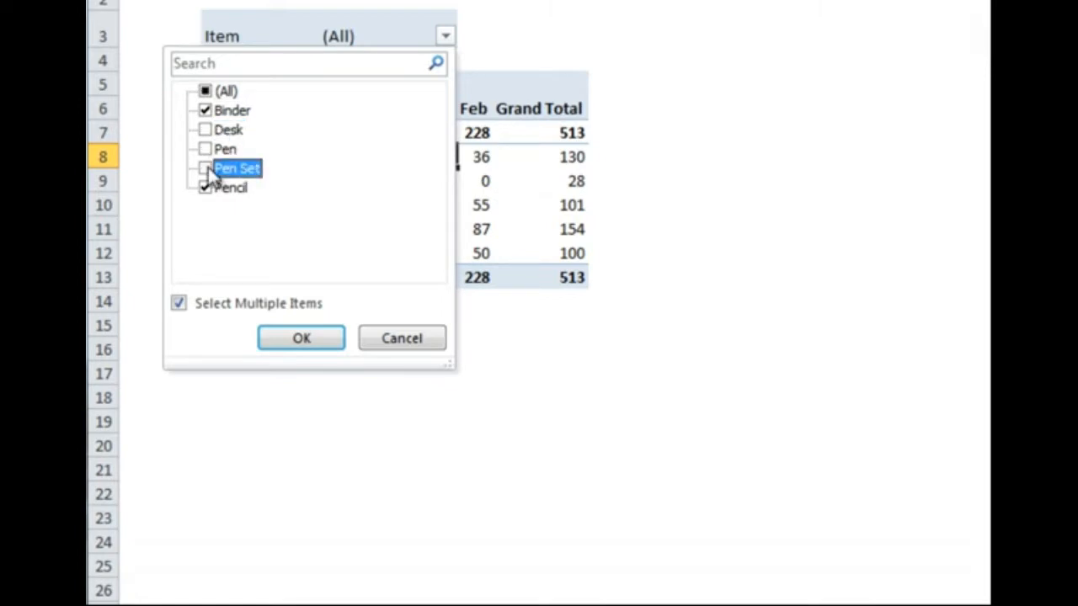
pyautogui.click(301, 339)
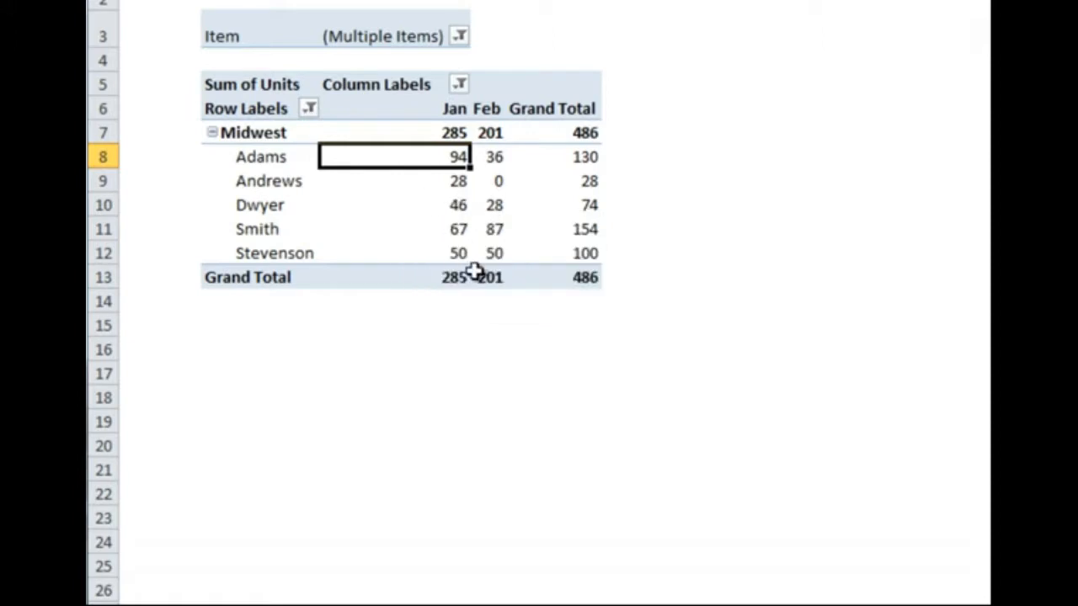
pyautogui.moveTo(421, 252)
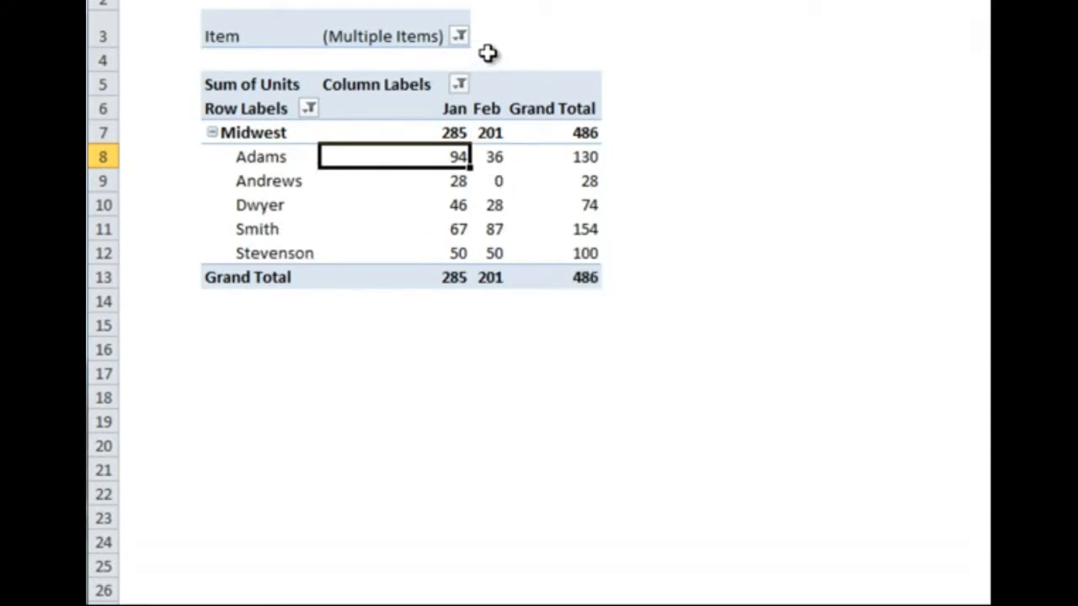
# Step: Clear all the filters from the pivot table in one operation, keeping its fields
pyautogui.click(459, 36)
pyautogui.click(446, 338)
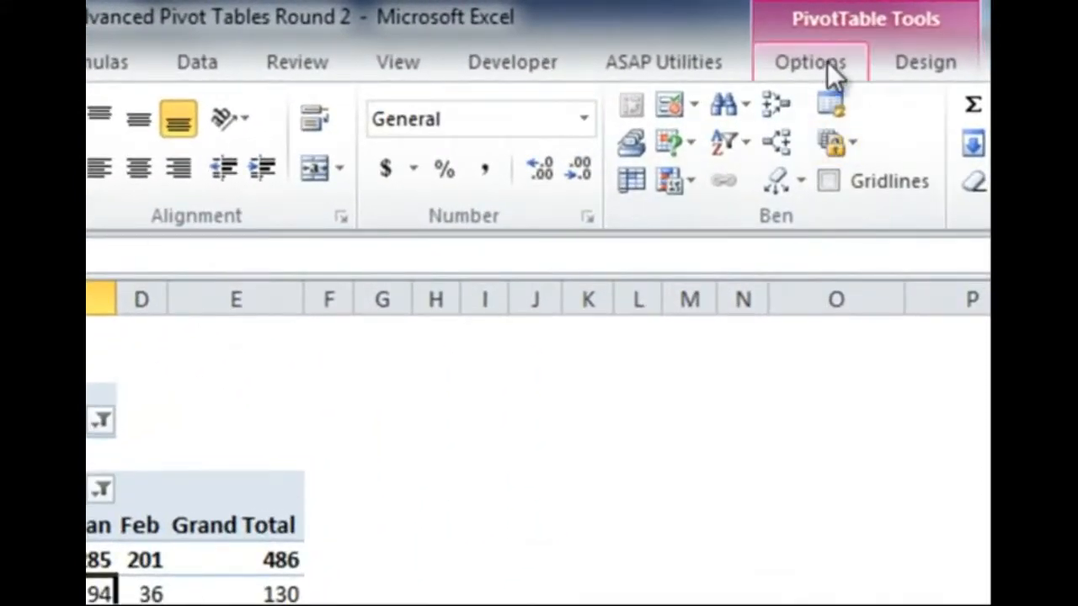
pyautogui.click(827, 61)
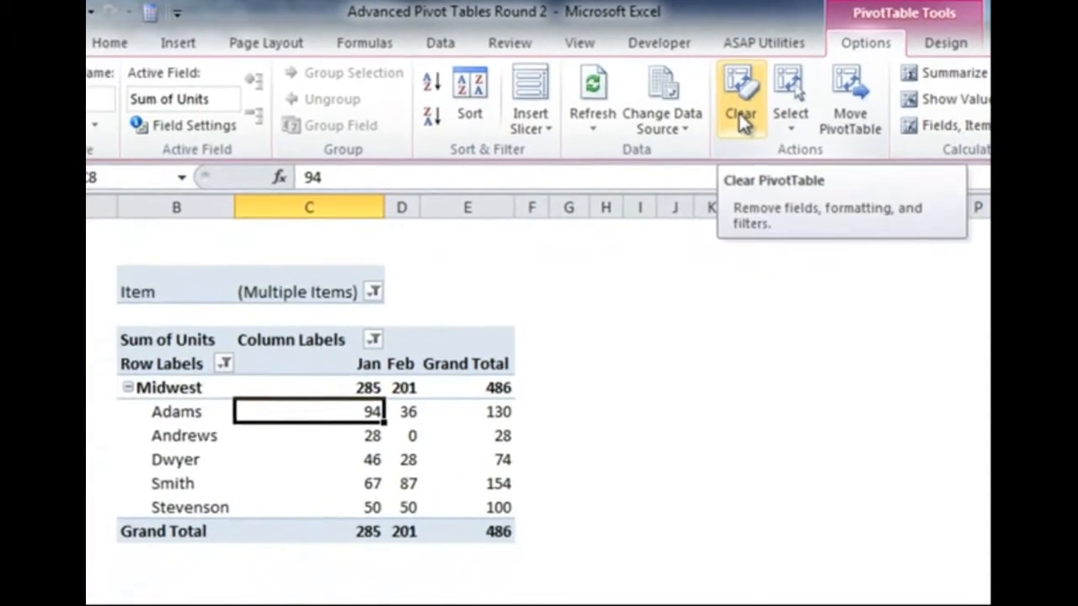
pyautogui.click(740, 117)
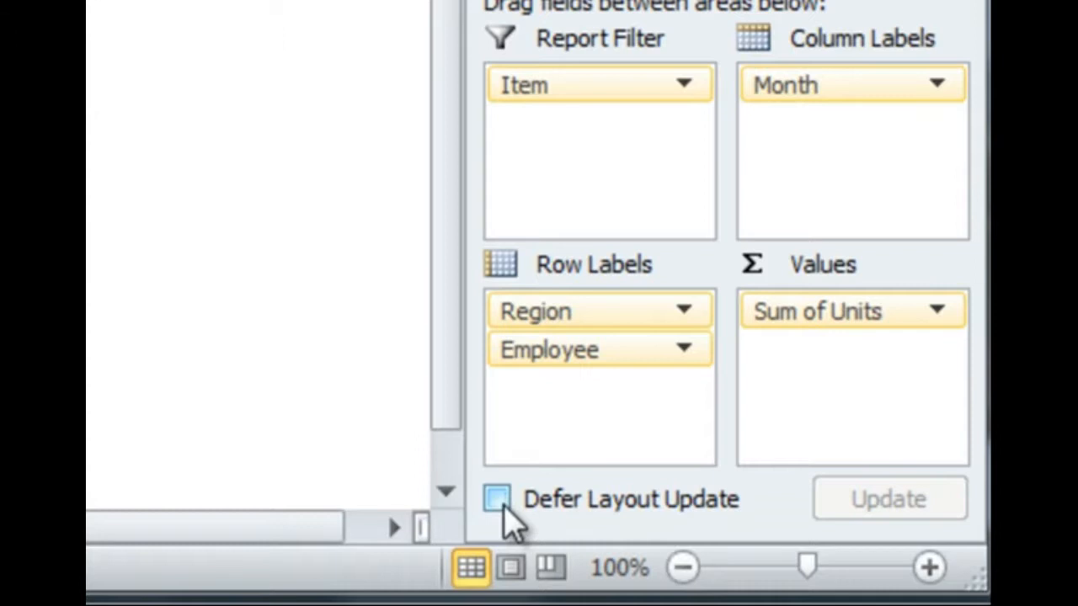
# Step: With layout updates deferred, move Item from the report filter into the row labels below Region and remove Employee from the pivot table
pyautogui.click(499, 502)
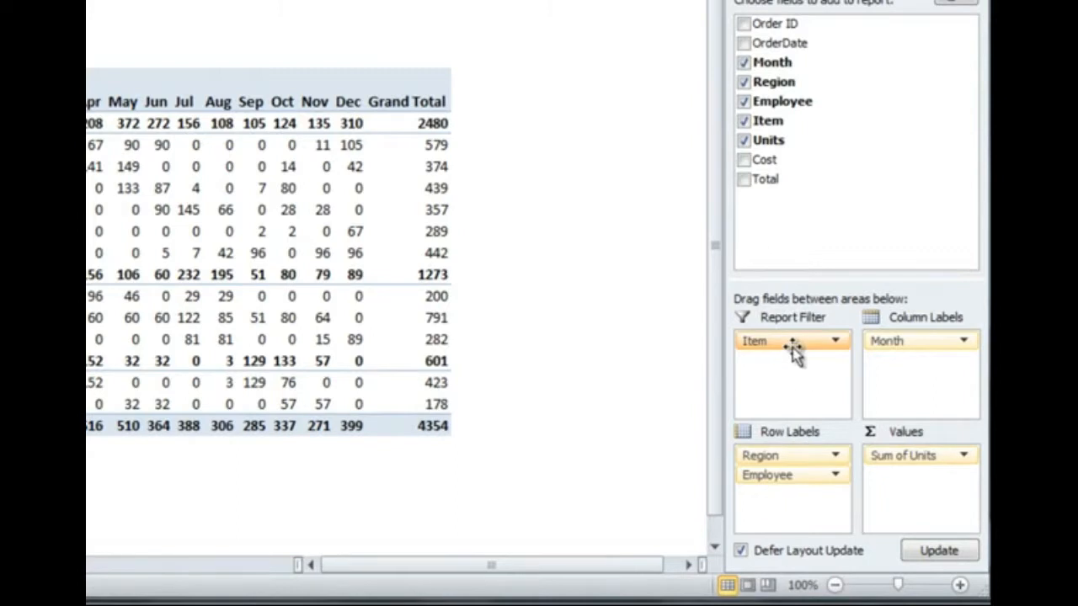
pyautogui.moveTo(800, 347); pyautogui.dragTo(804, 469)
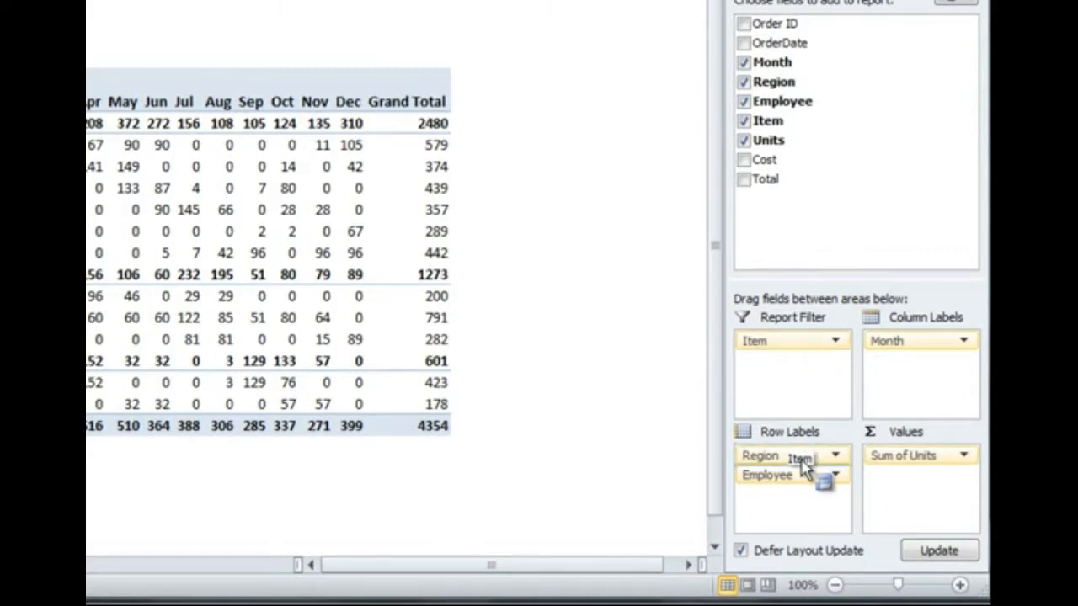
pyautogui.moveTo(804, 470); pyautogui.dragTo(823, 484)
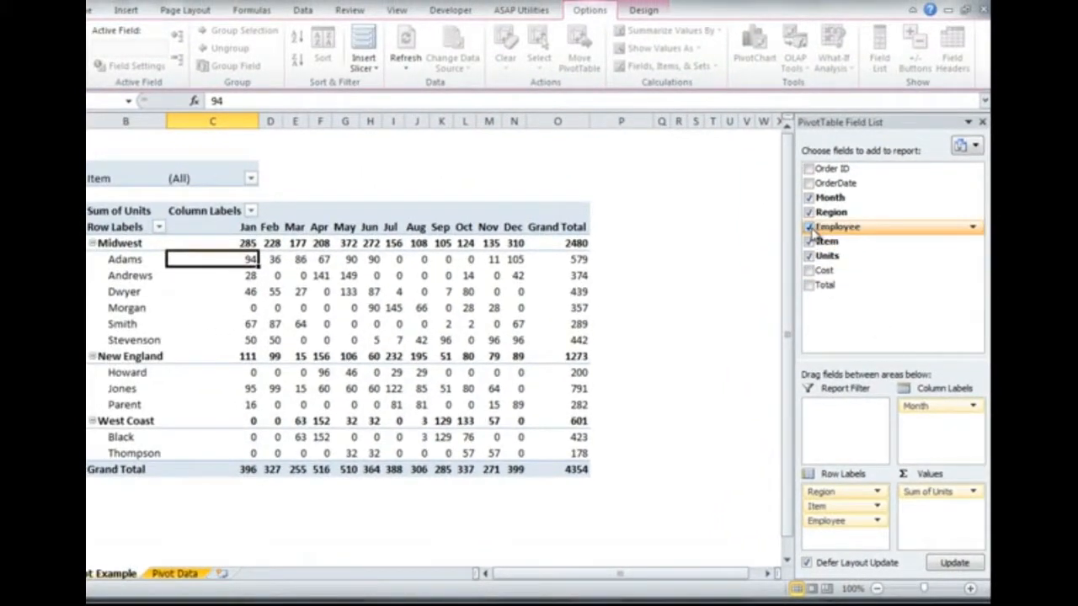
pyautogui.click(809, 228)
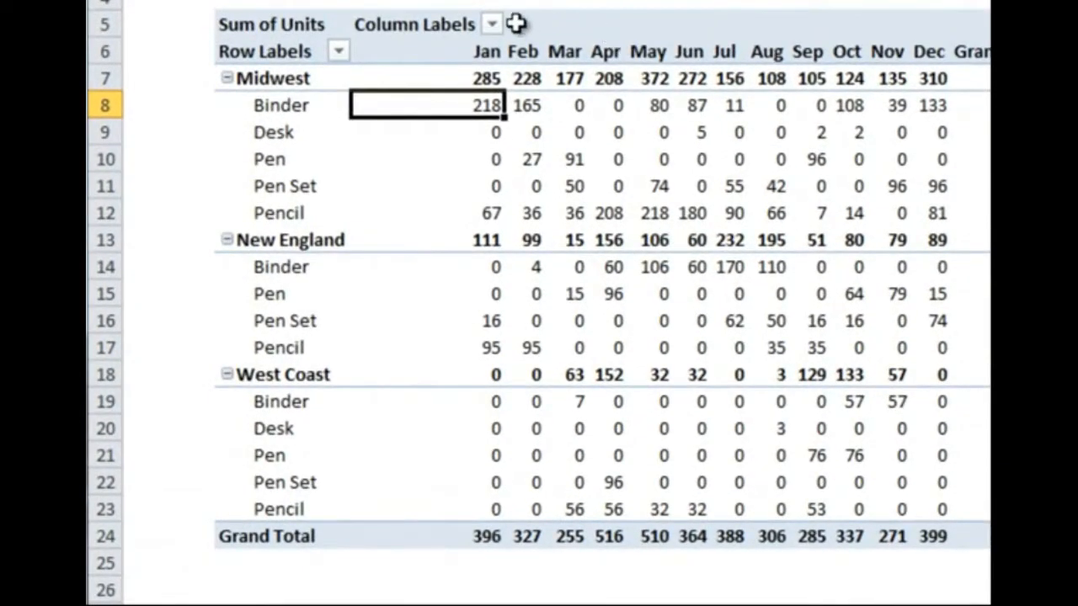
# Step: Filter the Month column labels of the rearranged pivot table to keep only Jan and Feb
pyautogui.click(493, 24)
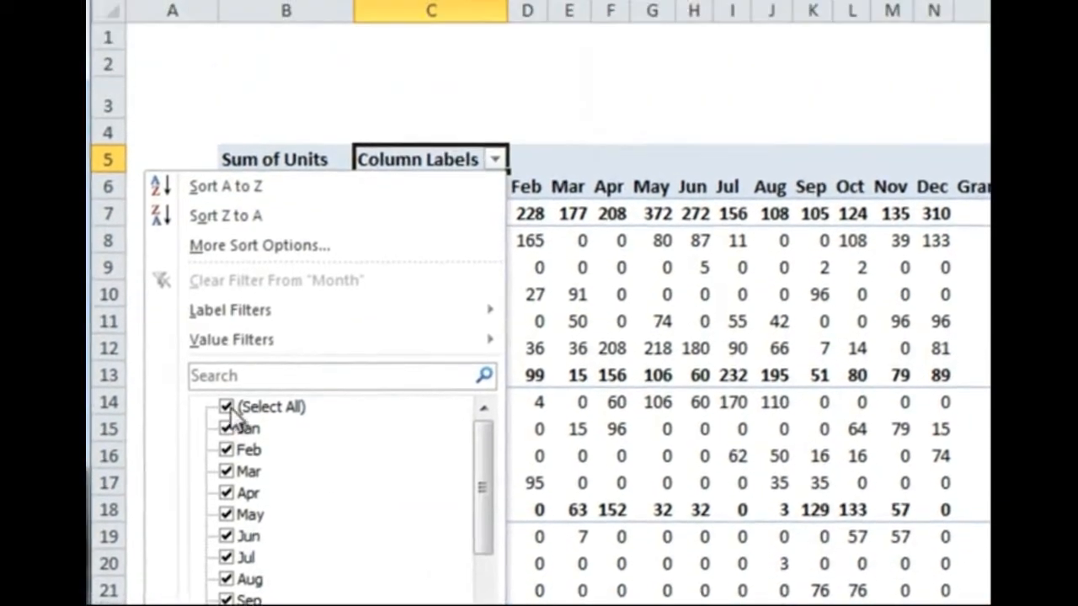
pyautogui.click(223, 271)
pyautogui.click(227, 468)
pyautogui.click(227, 488)
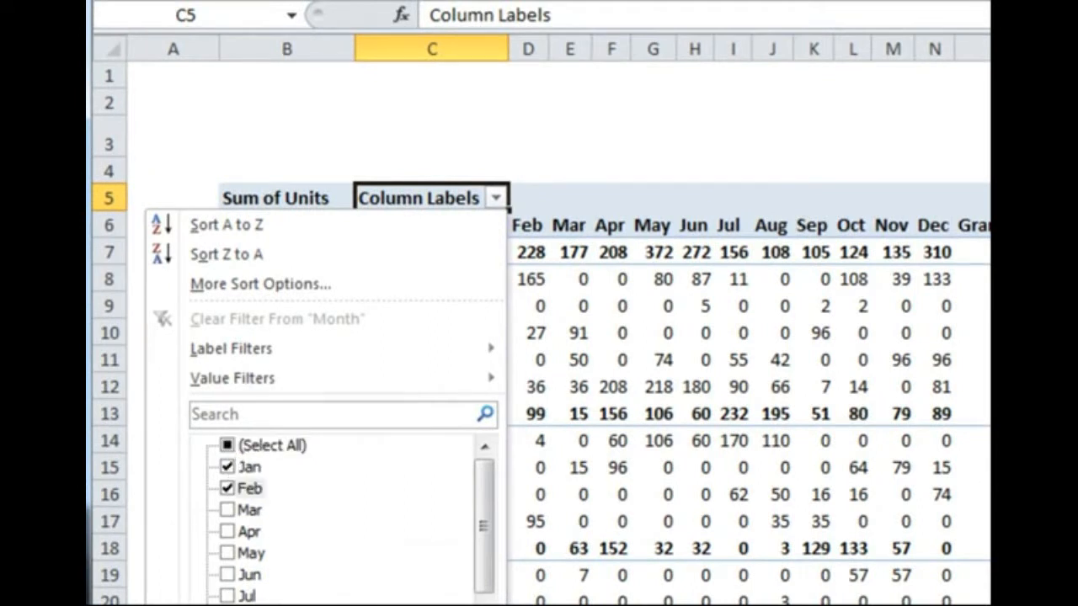
pyautogui.click(374, 605)
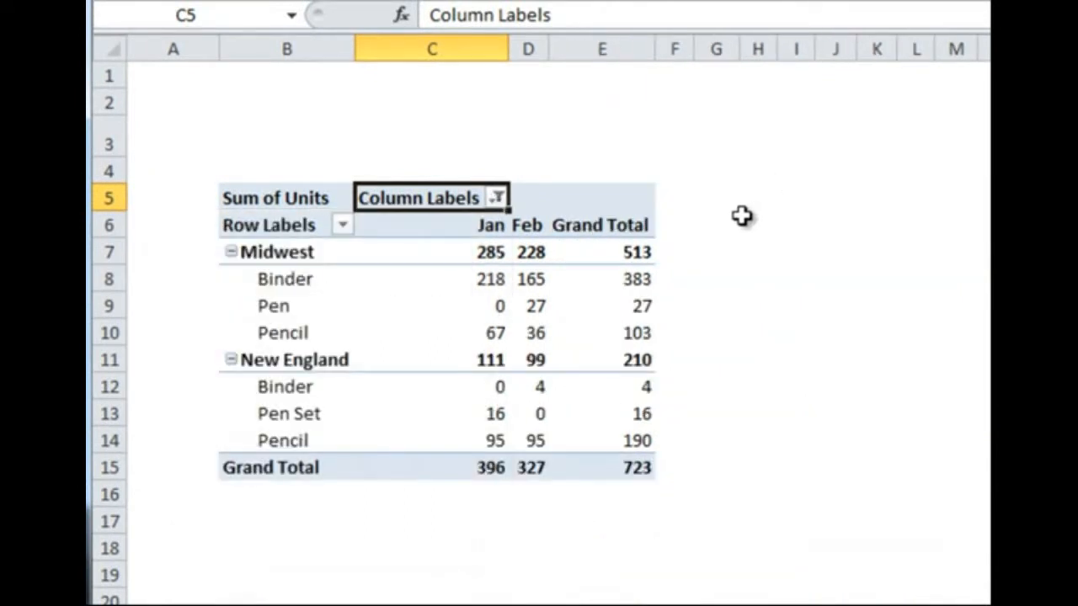
# Step: In F7, add the Midwest units for Jan and Feb by referencing their pivot table cells with GETPIVOTDATA
pyautogui.click(688, 246)
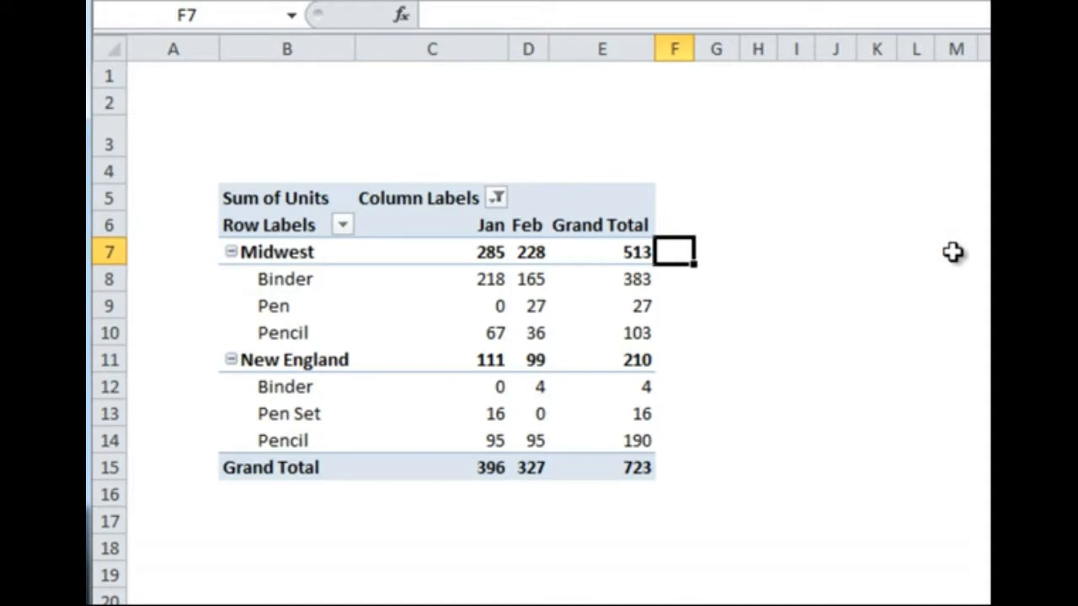
pyautogui.write('=')
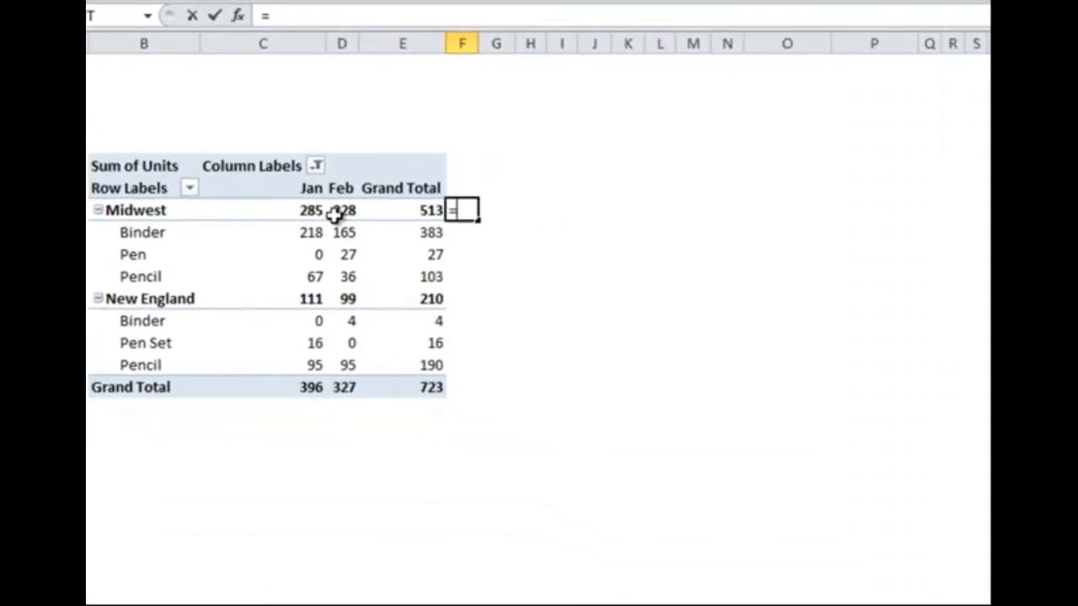
pyautogui.click(296, 209)
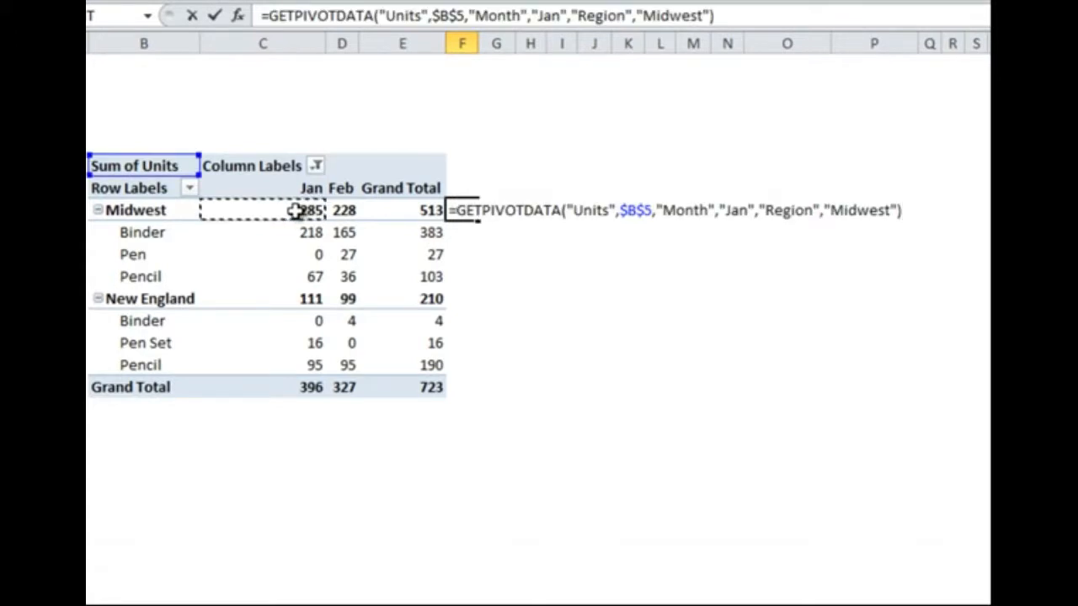
pyautogui.write('+')
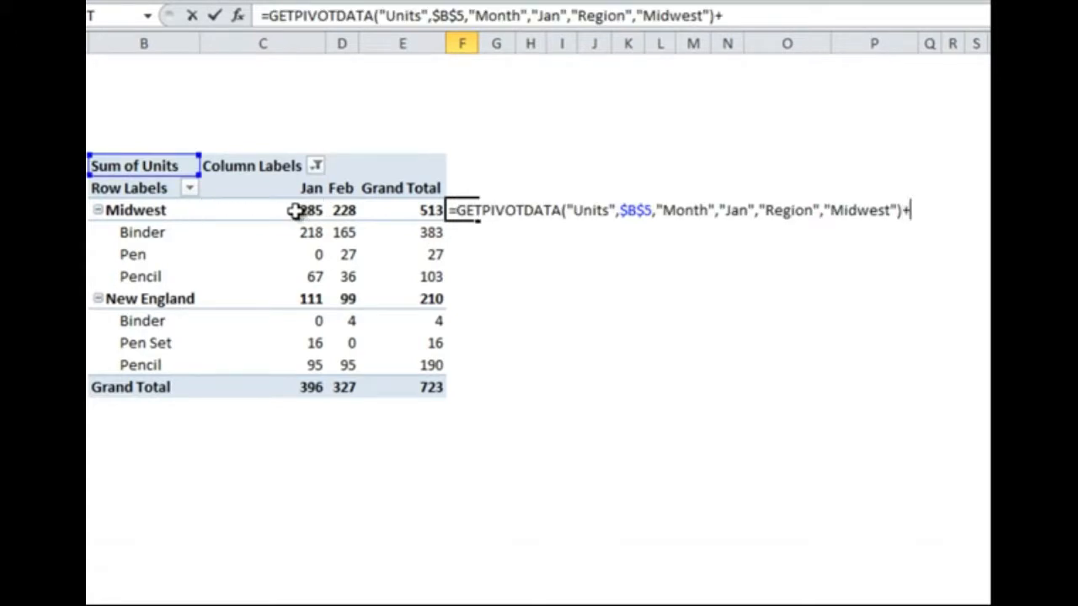
pyautogui.click(343, 209)
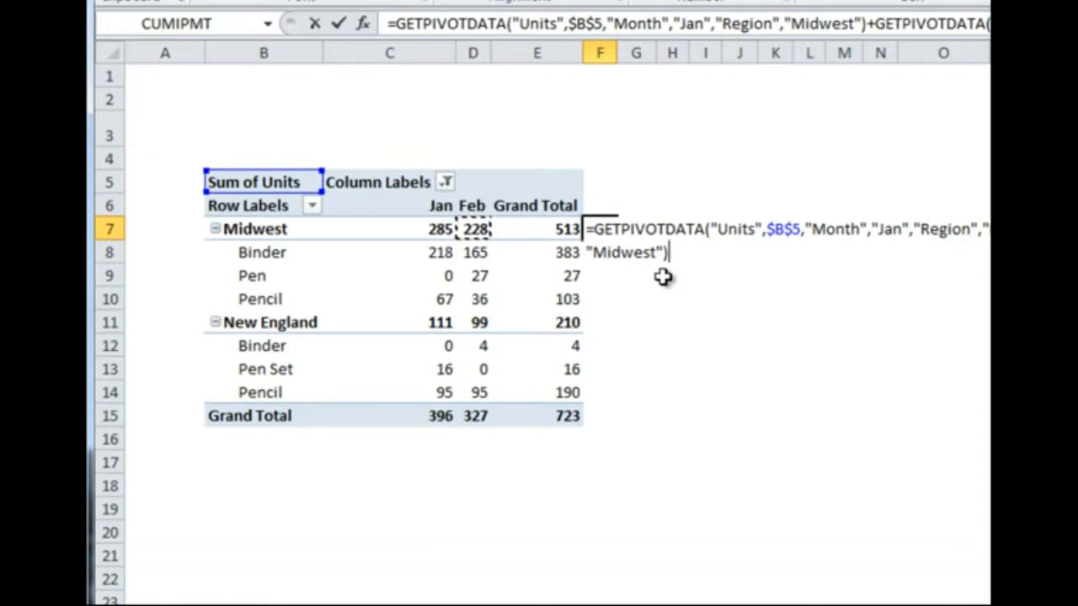
pyautogui.press('Return')
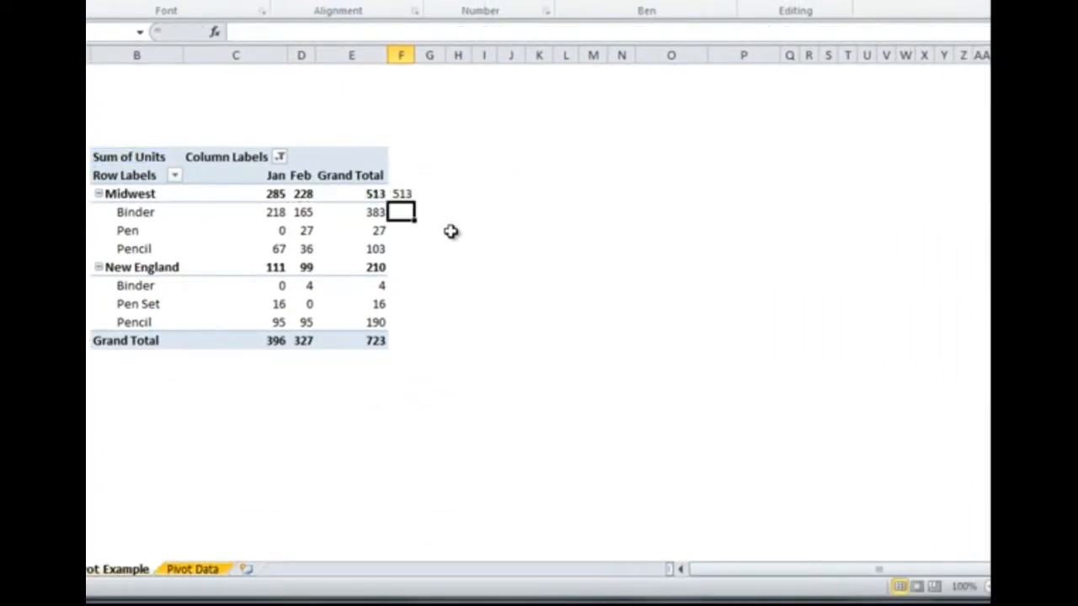
pyautogui.click(401, 193)
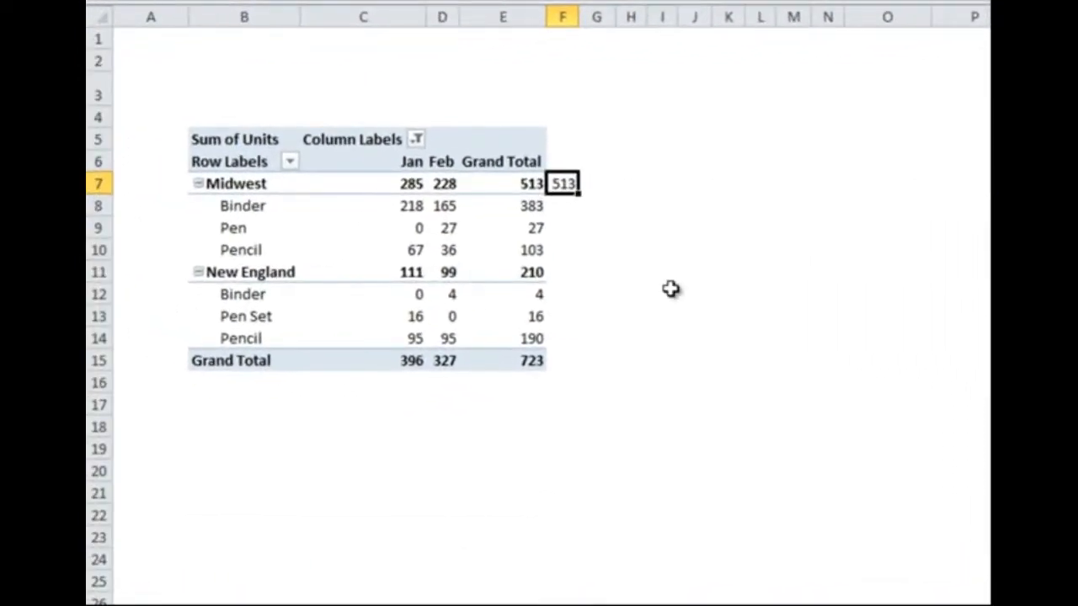
# Step: Add Mar to the Month filter, allowing the adjacent cell contents to be replaced, and clear the Month filter
pyautogui.click(416, 139)
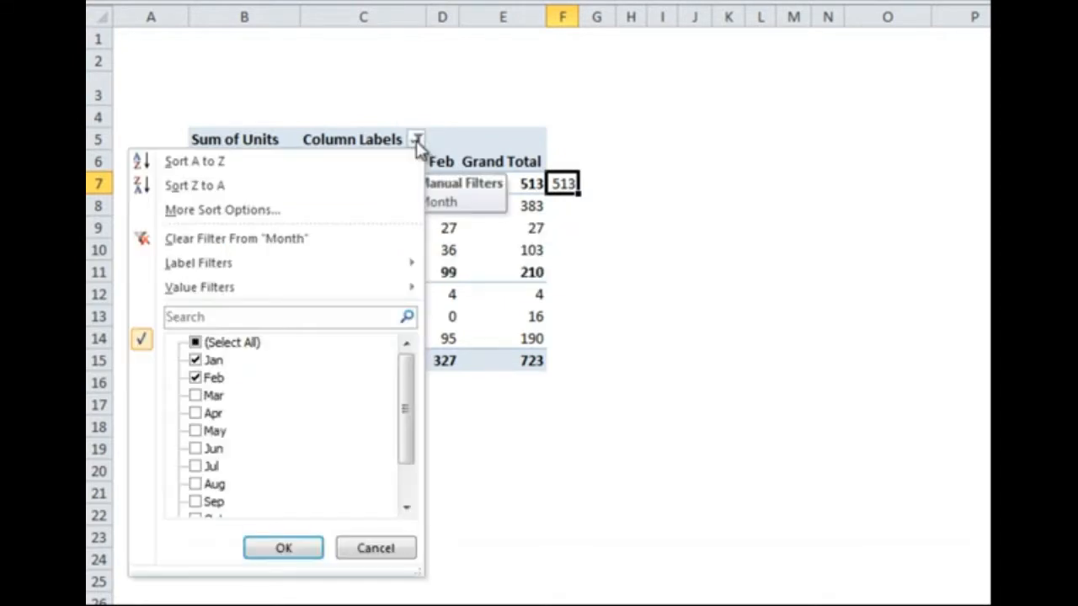
pyautogui.click(196, 395)
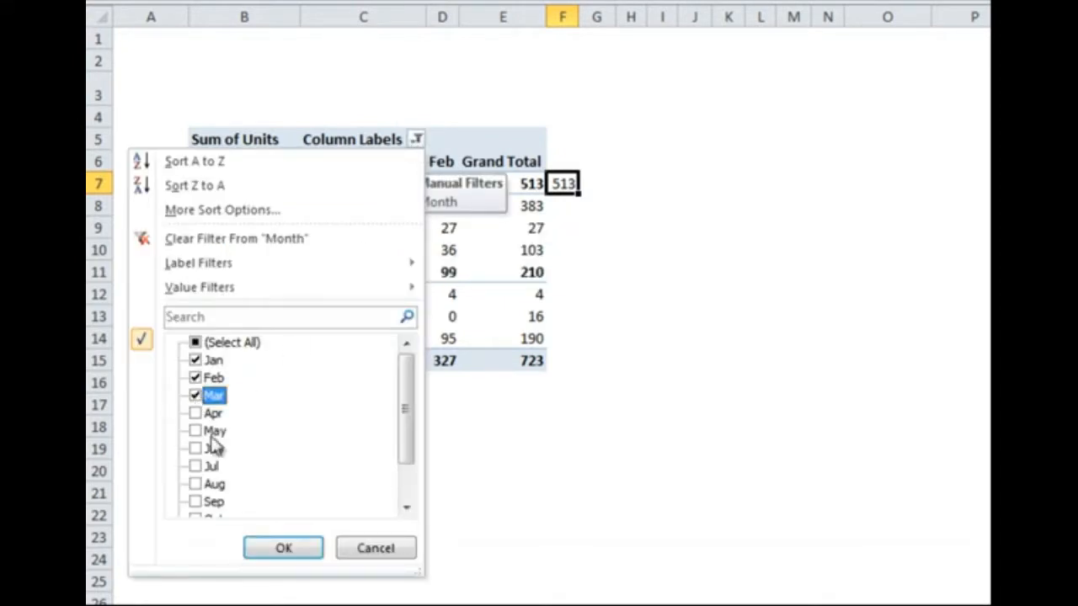
pyautogui.click(281, 548)
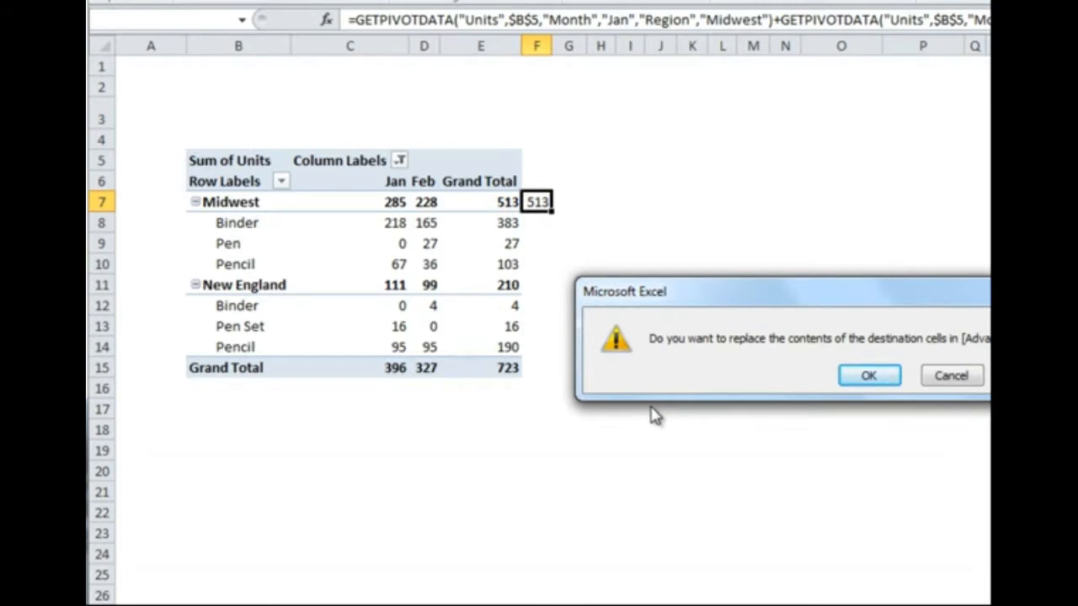
pyautogui.click(868, 379)
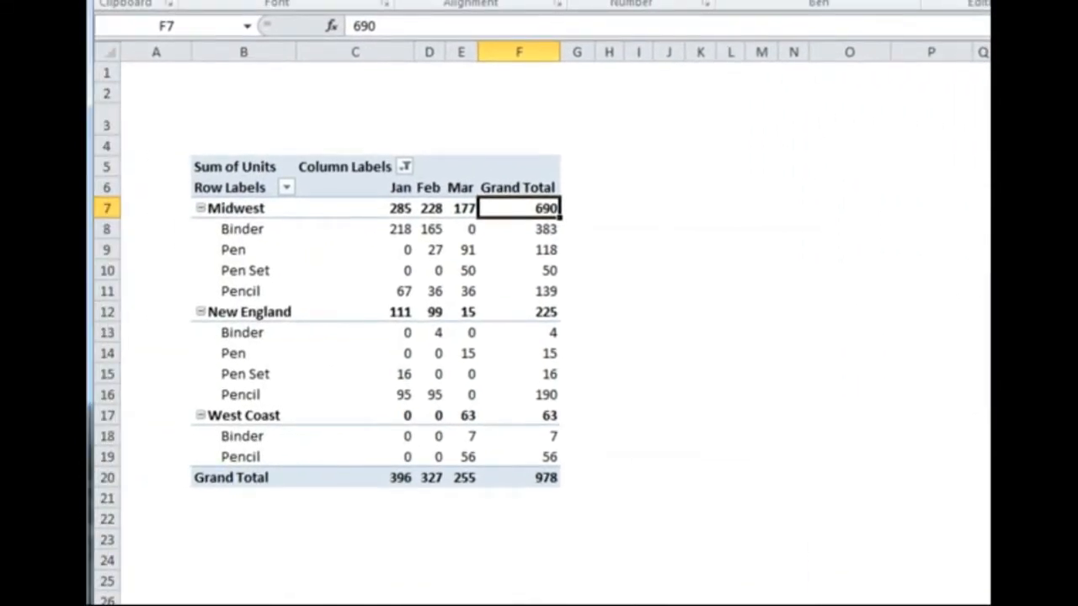
pyautogui.click(405, 166)
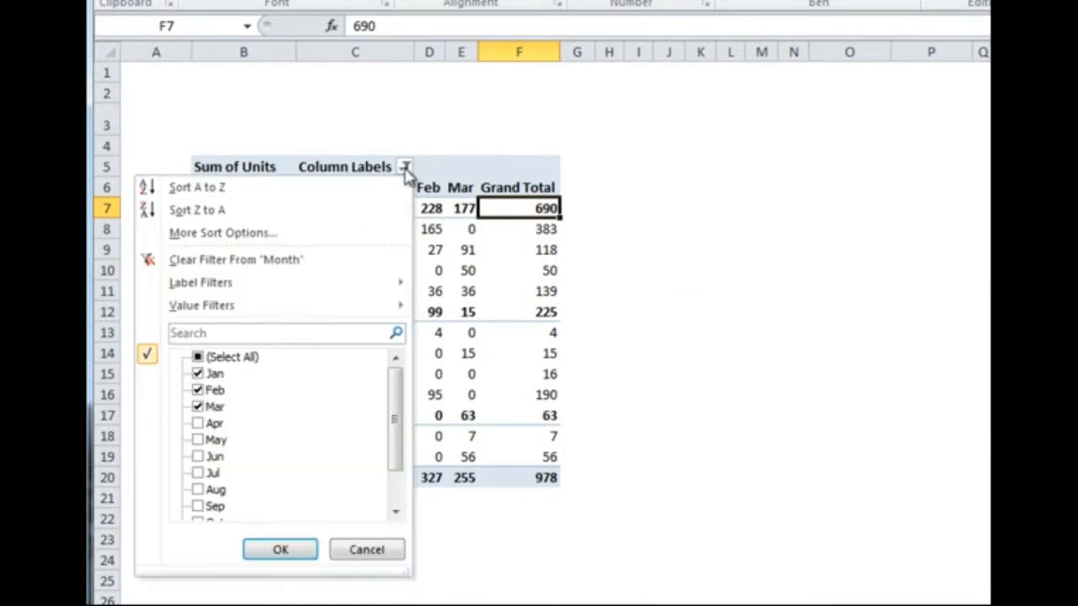
pyautogui.click(329, 260)
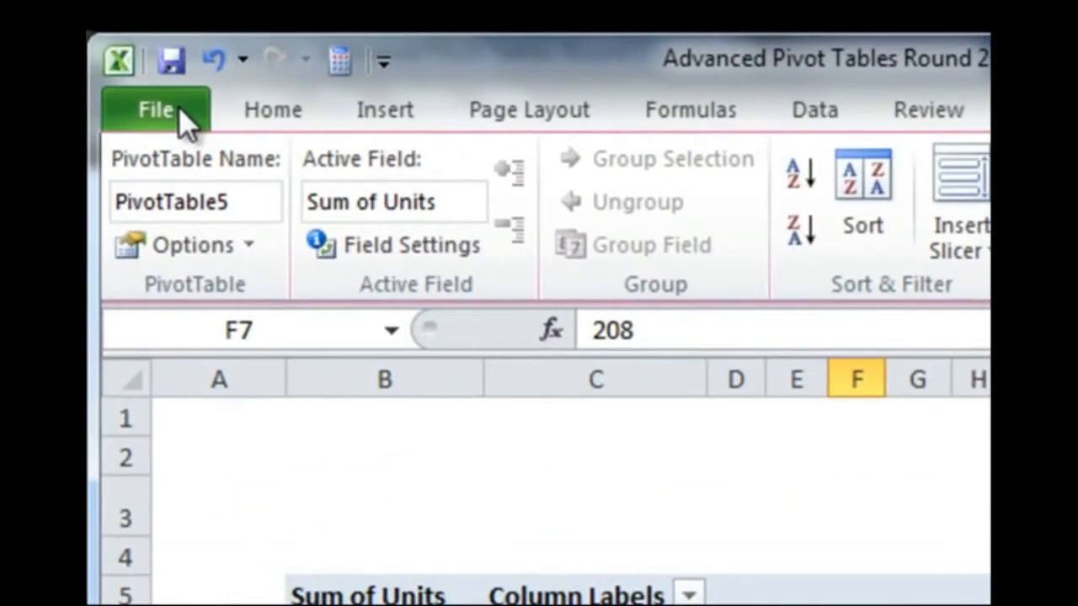
# Step: Turn off the use of GetPivotData functions for PivotTable references in the Excel formula options
pyautogui.click(162, 101)
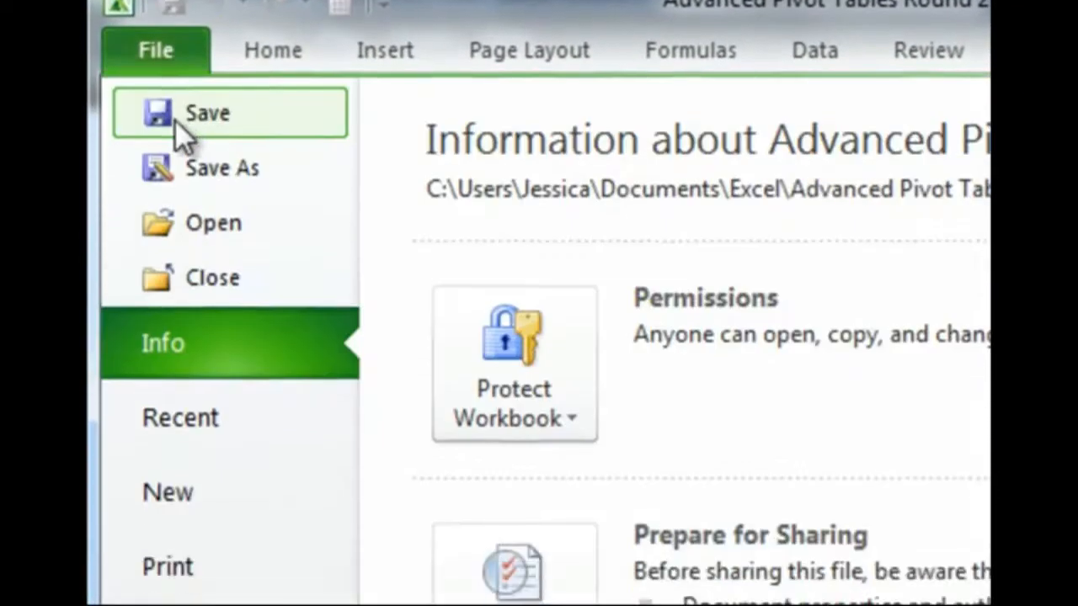
pyautogui.click(204, 472)
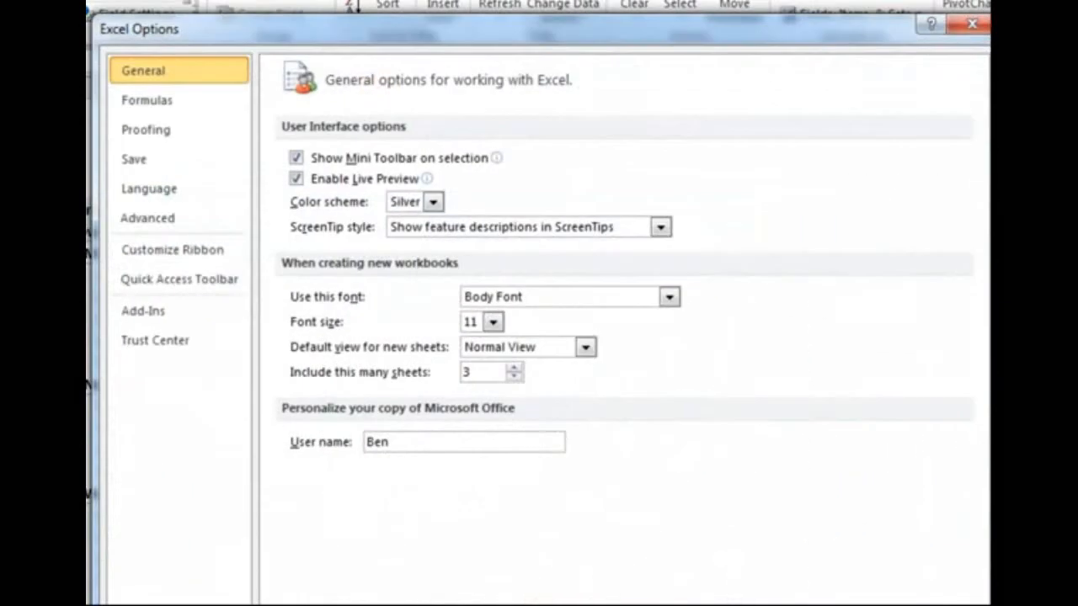
pyautogui.click(231, 103)
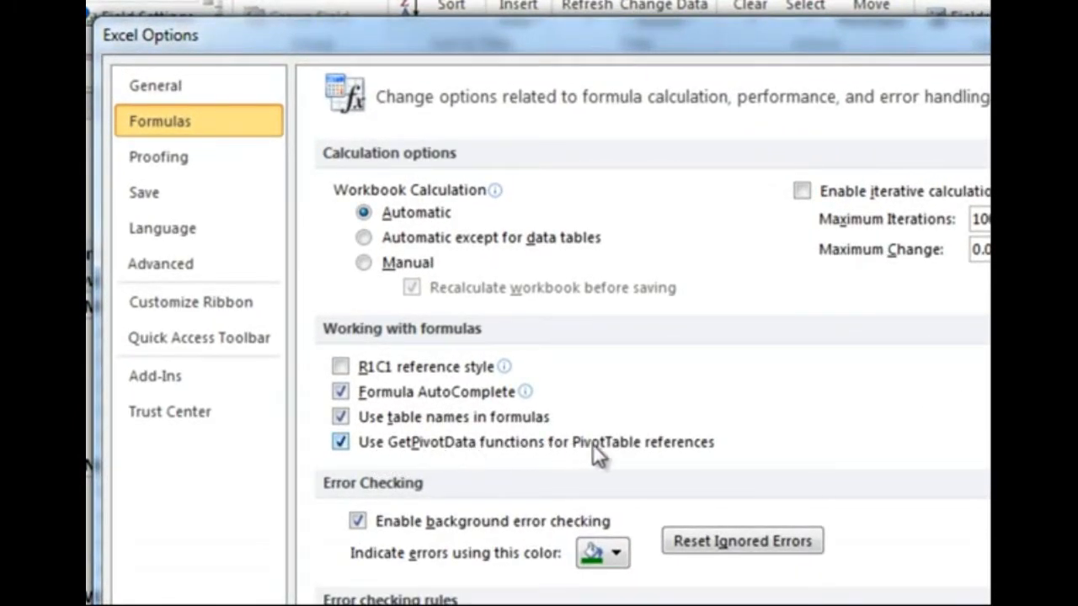
pyautogui.click(341, 441)
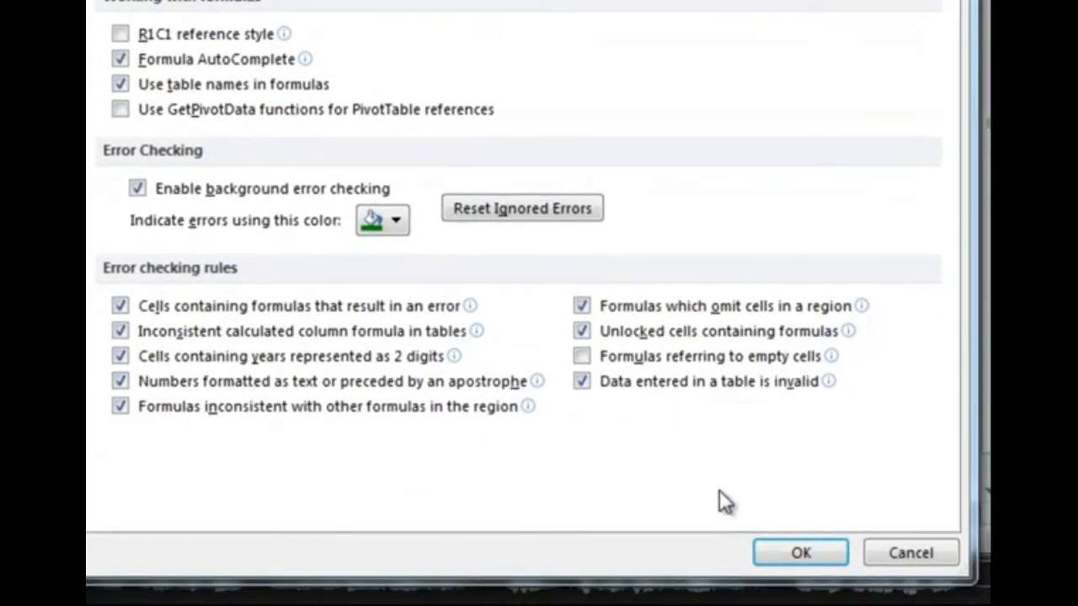
pyautogui.click(784, 542)
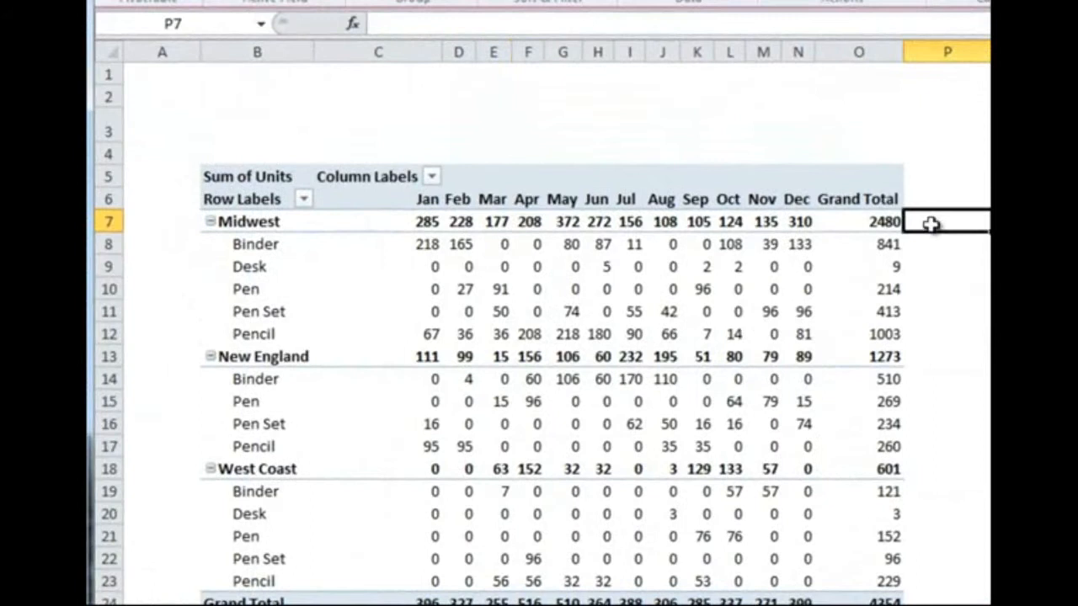
# Step: Enter =C7+D7 in P7, copy it down to P11, and check the copied formulas in P8 and P10
pyautogui.write('=')
pyautogui.click(425, 224)
pyautogui.write('+')
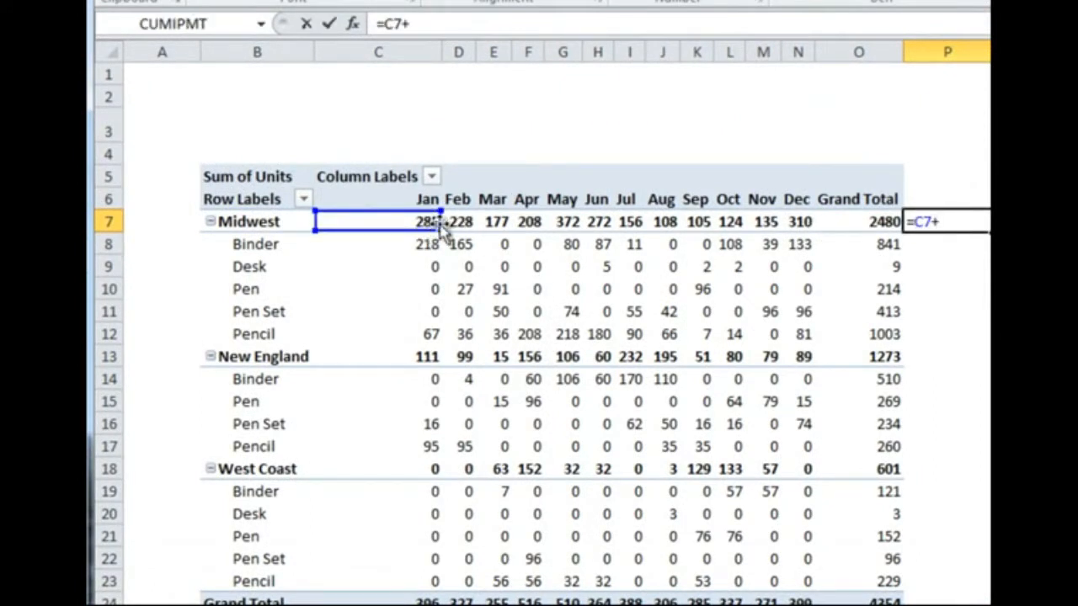
pyautogui.click(459, 222)
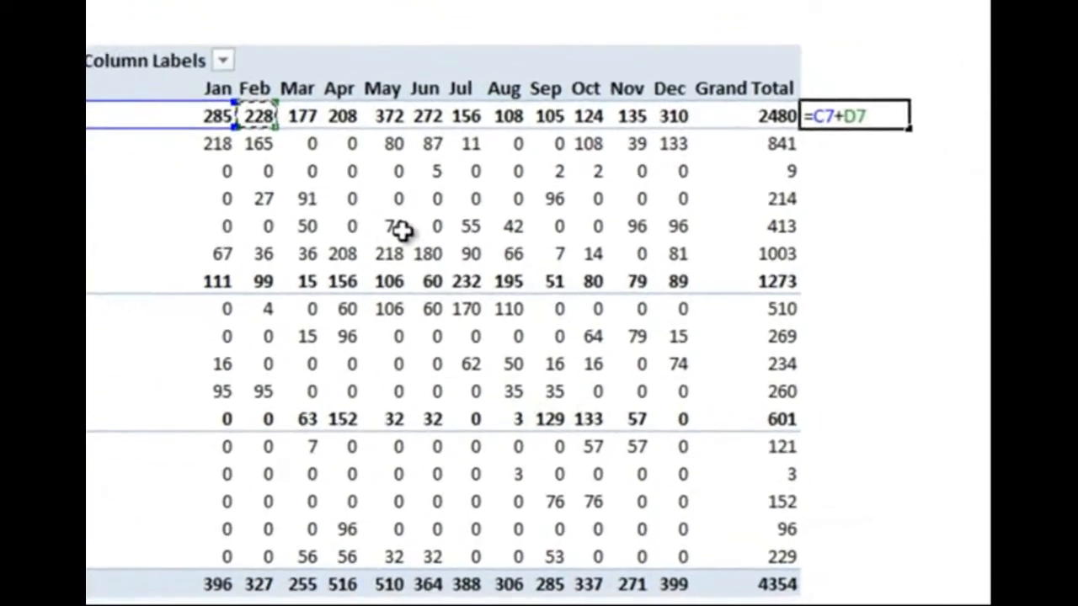
pyautogui.hotkey('ctrl', 'Return')
pyautogui.moveTo(903, 118); pyautogui.dragTo(909, 227)
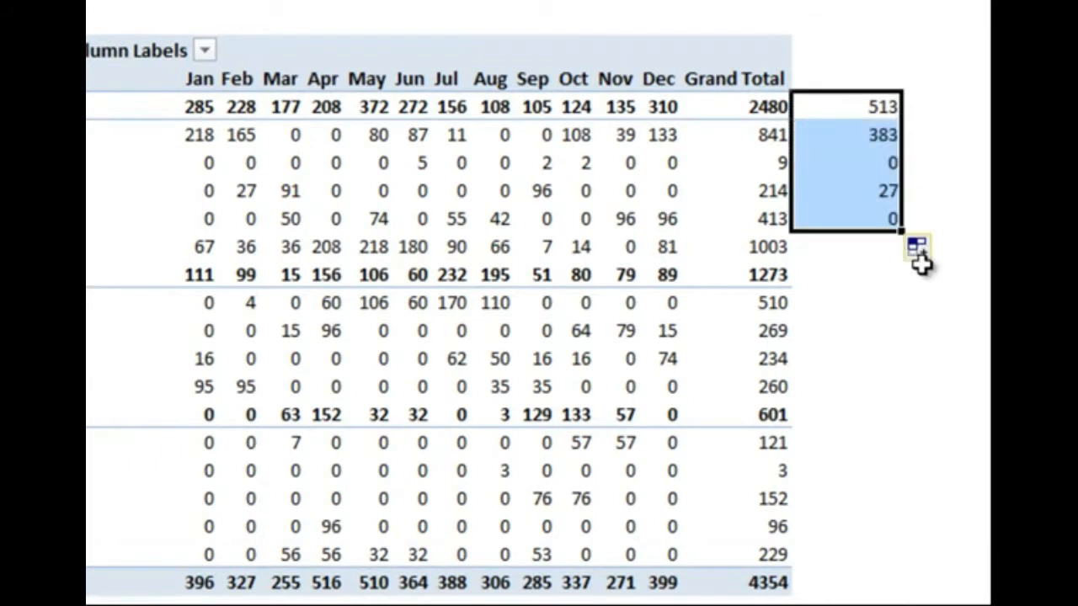
pyautogui.click(876, 135)
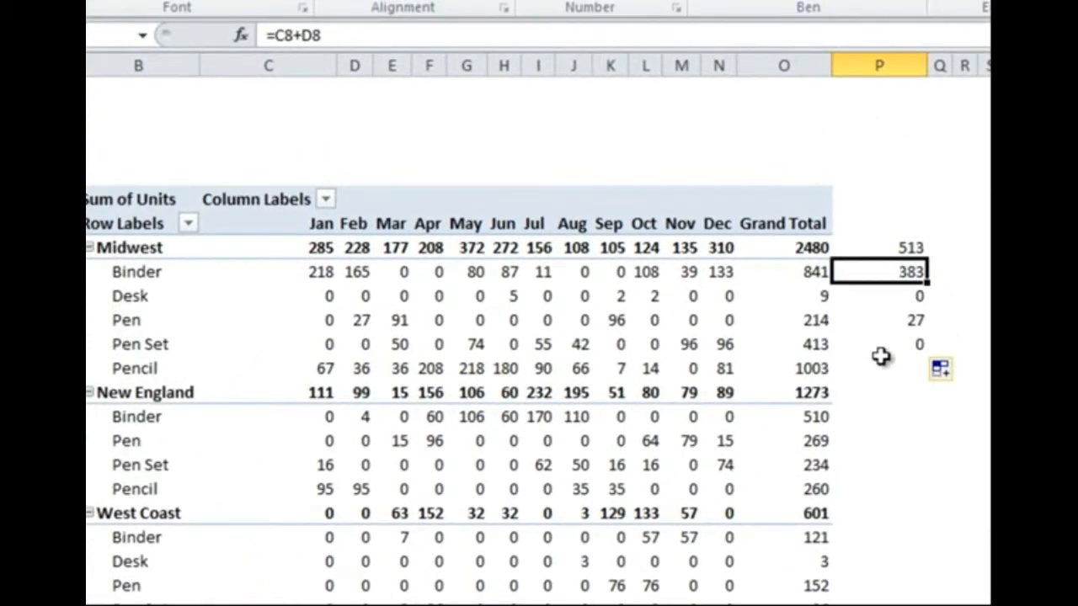
pyautogui.click(887, 320)
# Step: Turn the use of GetPivotData functions for PivotTable references back on in the Excel formula options
pyautogui.hotkey('alt', 'f')
pyautogui.press('t')
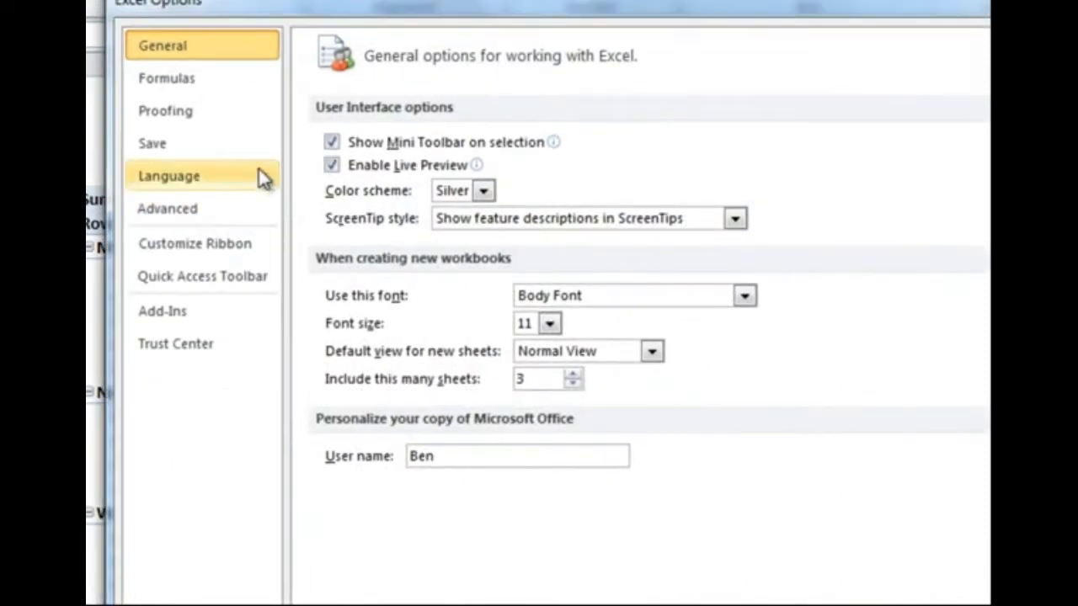
pyautogui.click(236, 93)
pyautogui.click(414, 371)
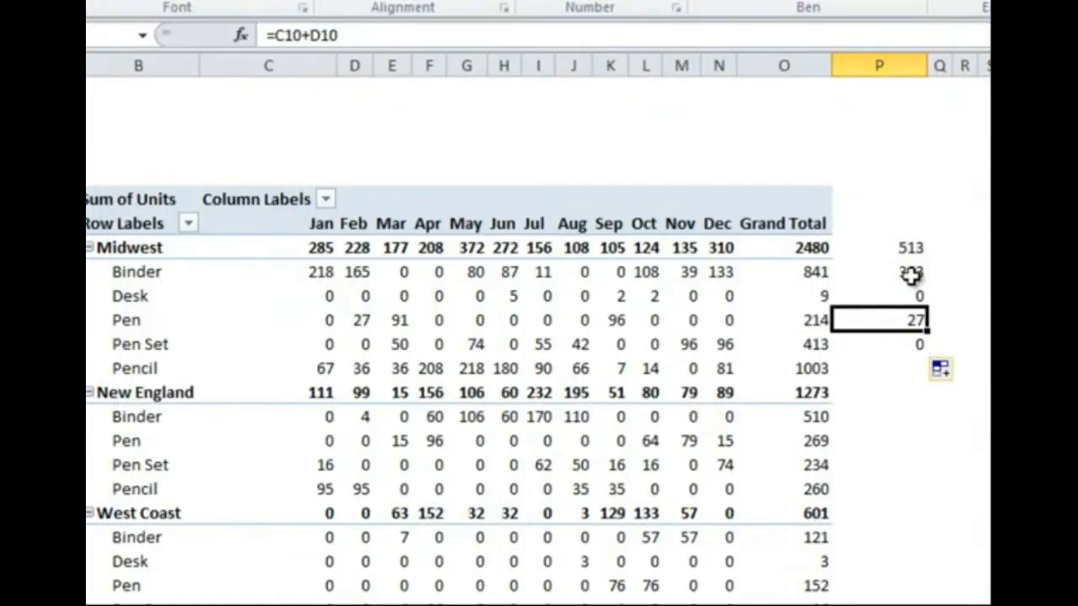
# Step: Enter a GETPIVOTDATA formula in P7 adding the Midwest Jan and Feb units, and copy it down to P11
pyautogui.click(918, 249)
pyautogui.write('=')
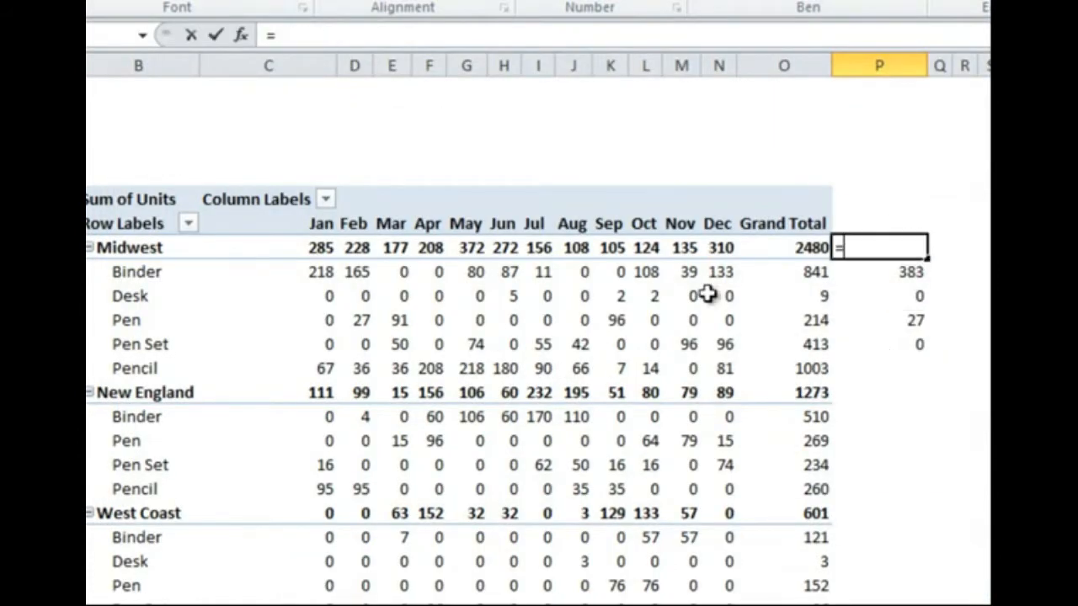
pyautogui.click(318, 248)
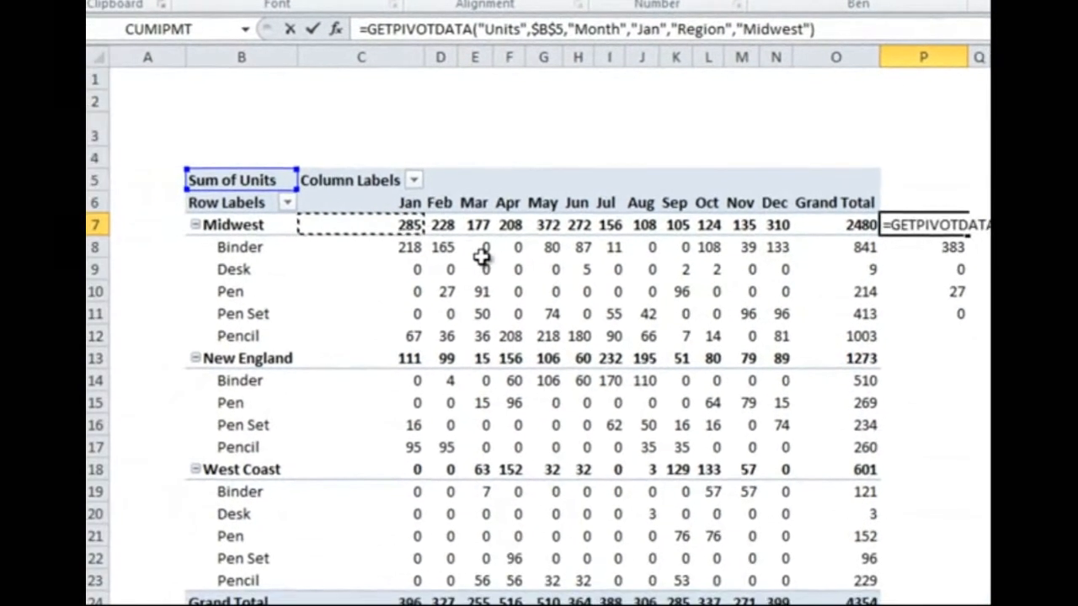
pyautogui.write('+')
pyautogui.click(444, 229)
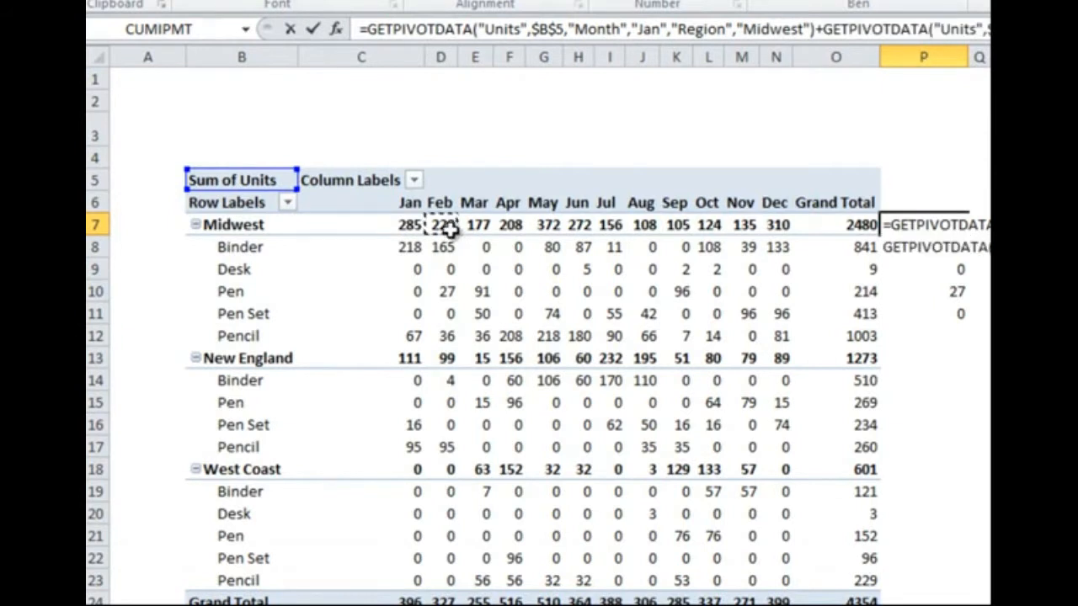
pyautogui.press('Return')
pyautogui.click(922, 220)
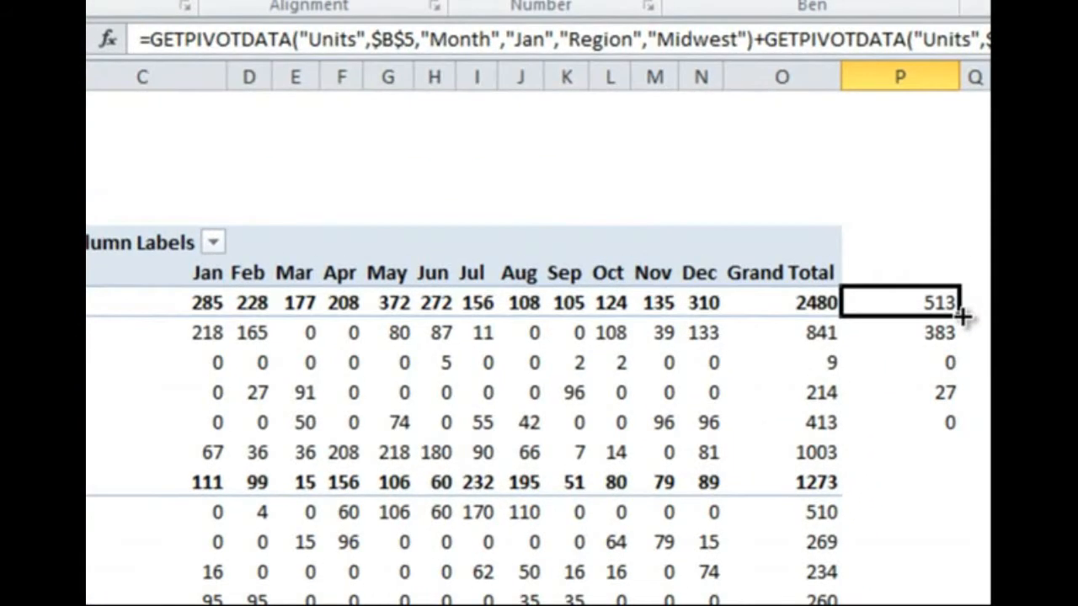
pyautogui.moveTo(963, 316); pyautogui.dragTo(967, 433)
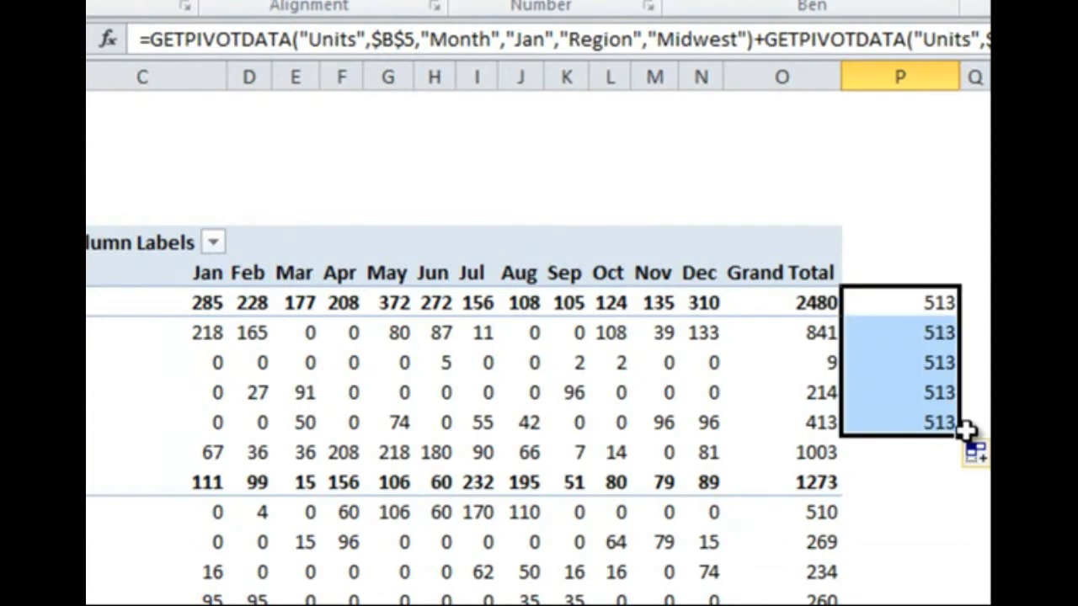
# Step: Check the formula in P7 and clear the formulas from P7 to P11
pyautogui.click(936, 305)
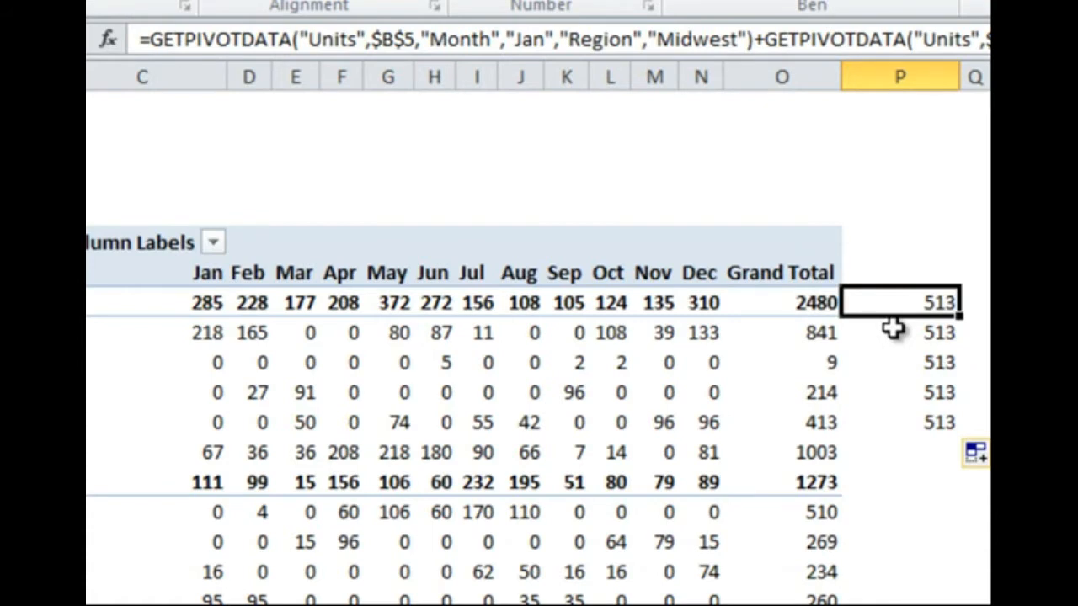
pyautogui.moveTo(910, 301); pyautogui.dragTo(908, 423)
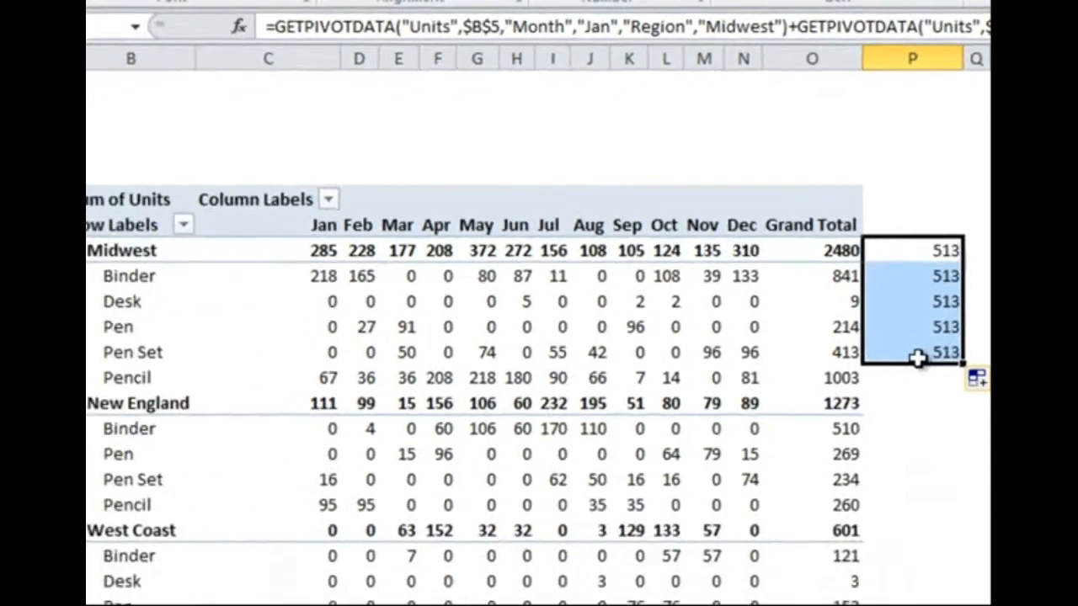
pyautogui.press('Delete')
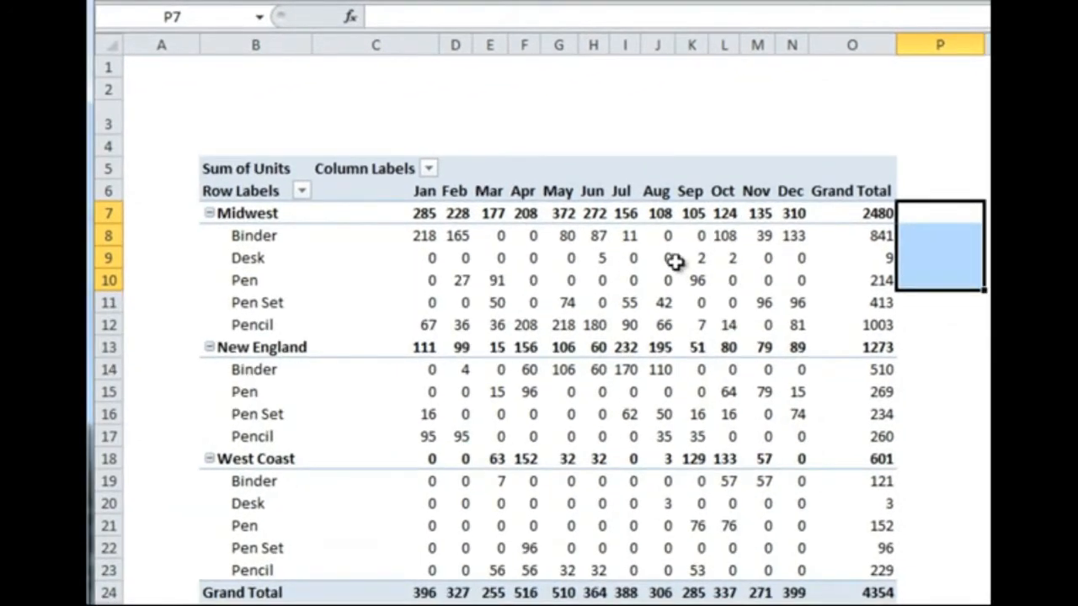
# Step: Hide the PivotTable Field List for the selected pivot table and show it again
pyautogui.click(651, 256)
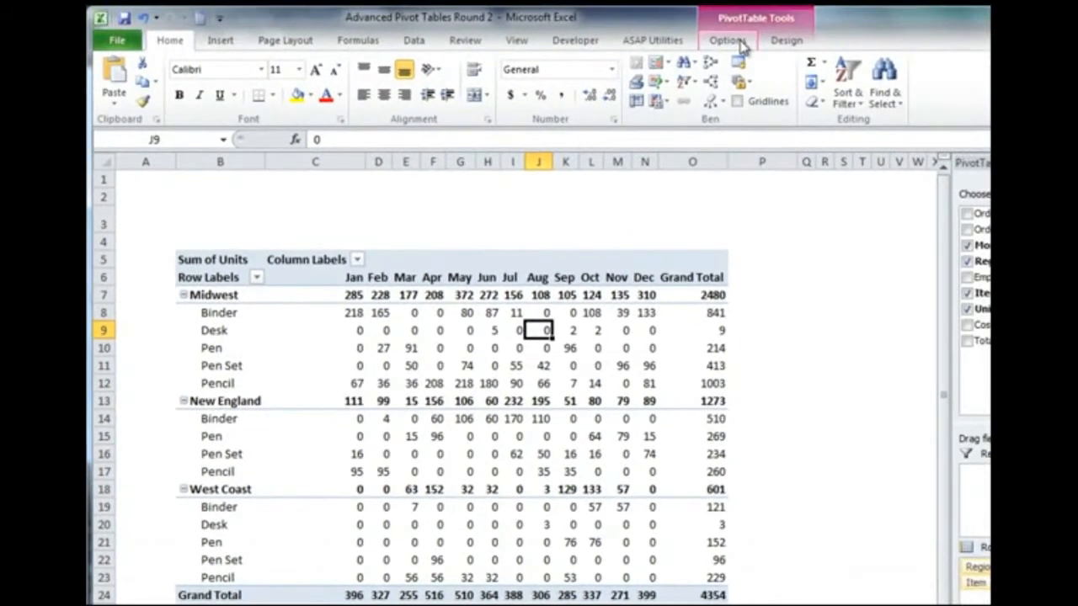
pyautogui.click(738, 42)
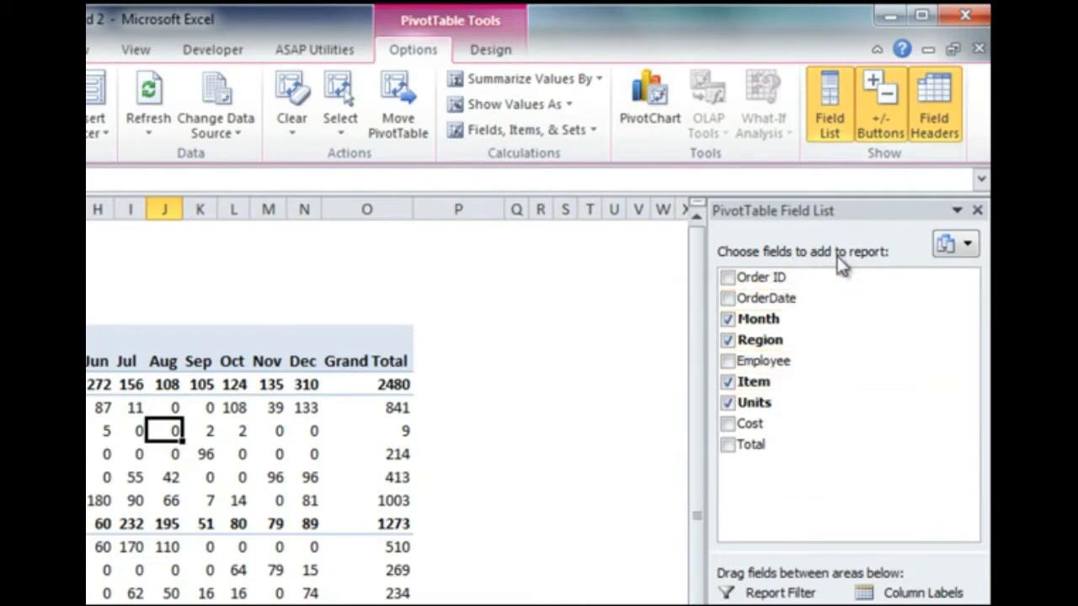
pyautogui.click(831, 109)
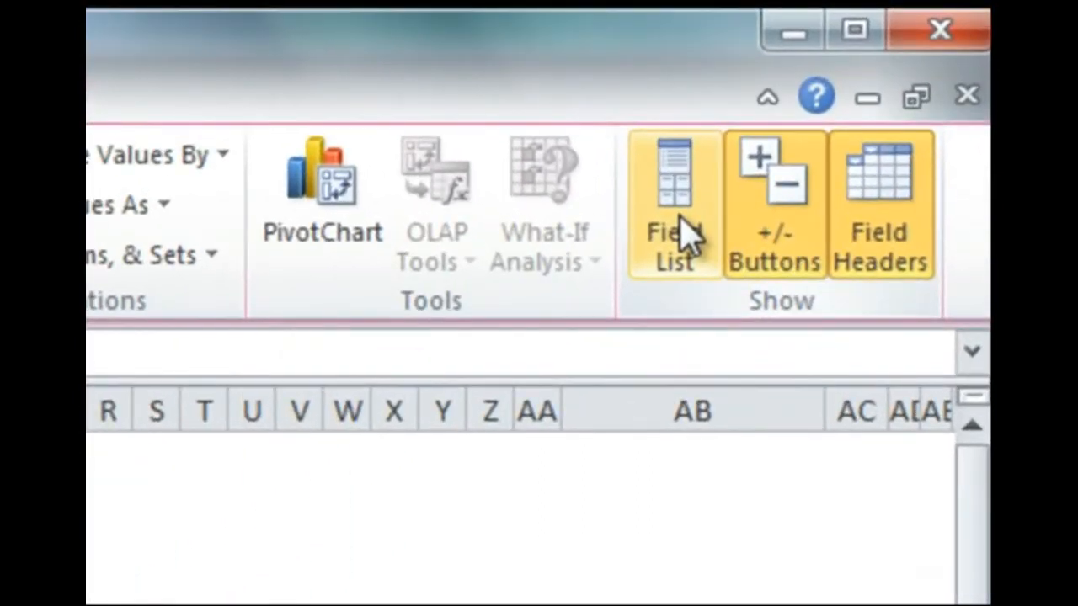
pyautogui.click(686, 236)
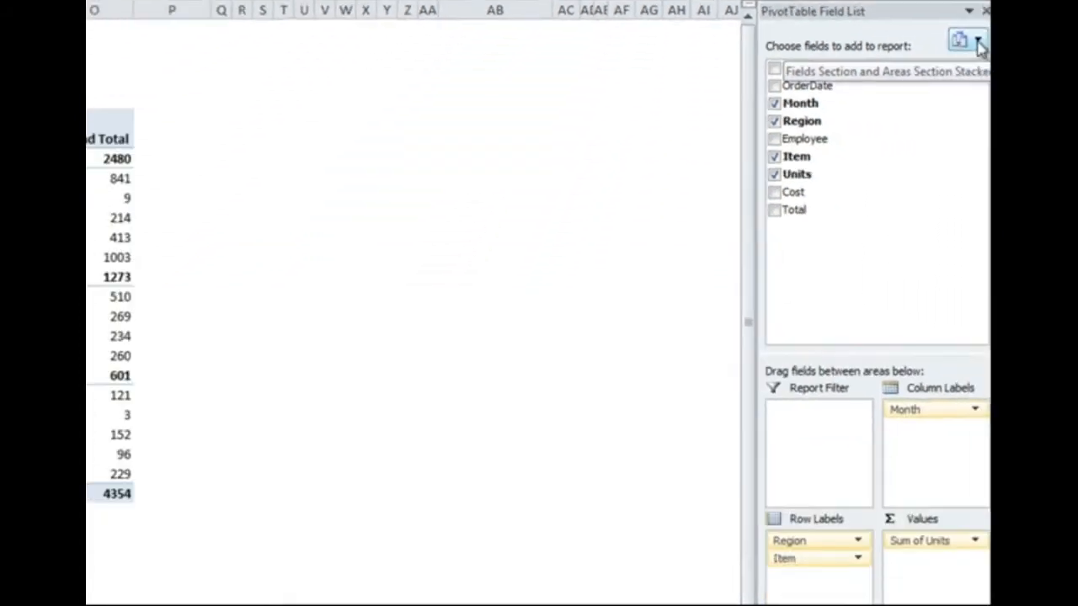
# Step: Switch the PivotTable Field List to the Fields Section and Areas Section Side-By-Side layout, and after that to Fields Section Only
pyautogui.click(972, 37)
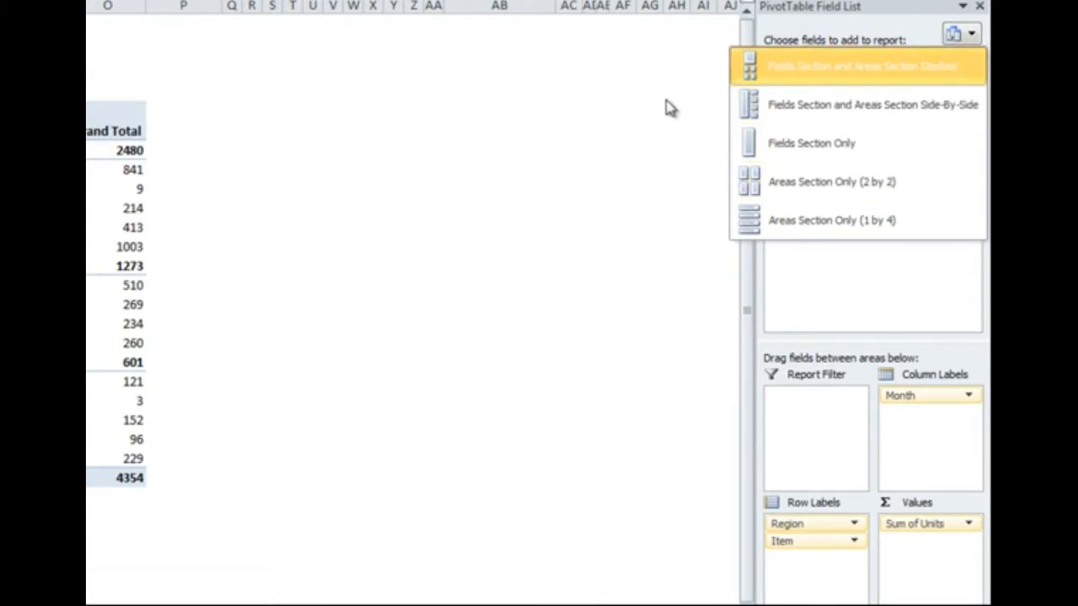
pyautogui.click(753, 105)
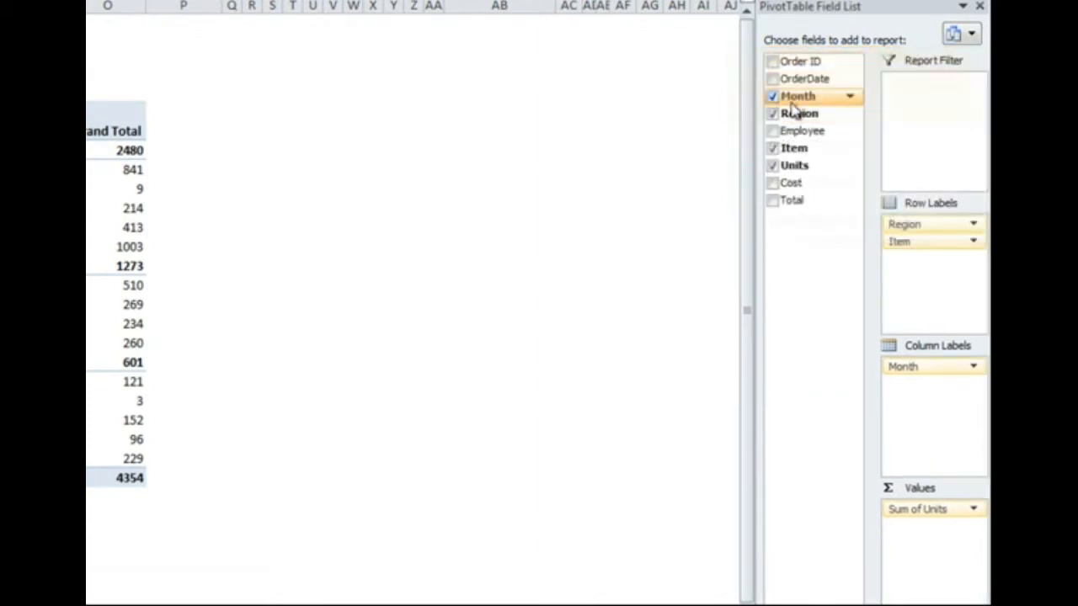
pyautogui.click(970, 36)
pyautogui.click(941, 144)
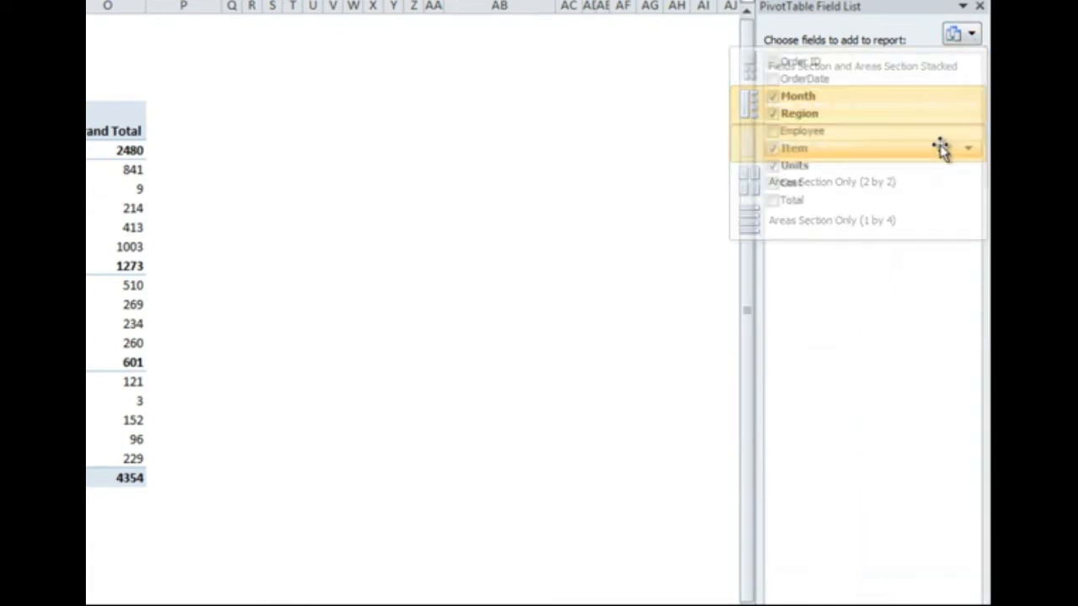
# Step: Try the Areas Section Only (2 by 2) and (1 by 4) field list layouts, and restore Fields Section and Areas Section Stacked
pyautogui.click(970, 35)
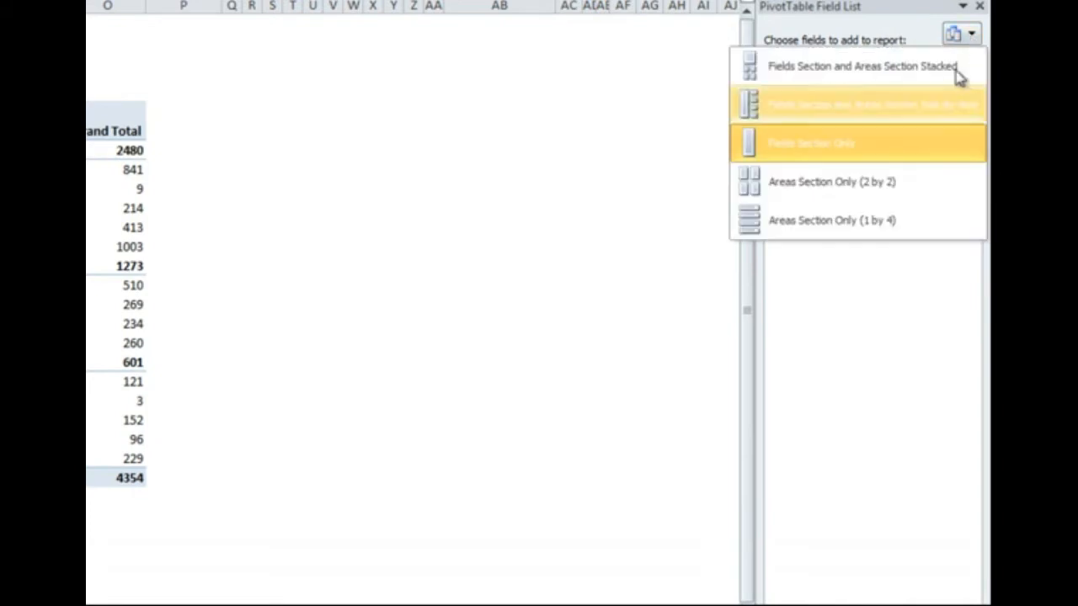
pyautogui.click(912, 187)
pyautogui.click(971, 36)
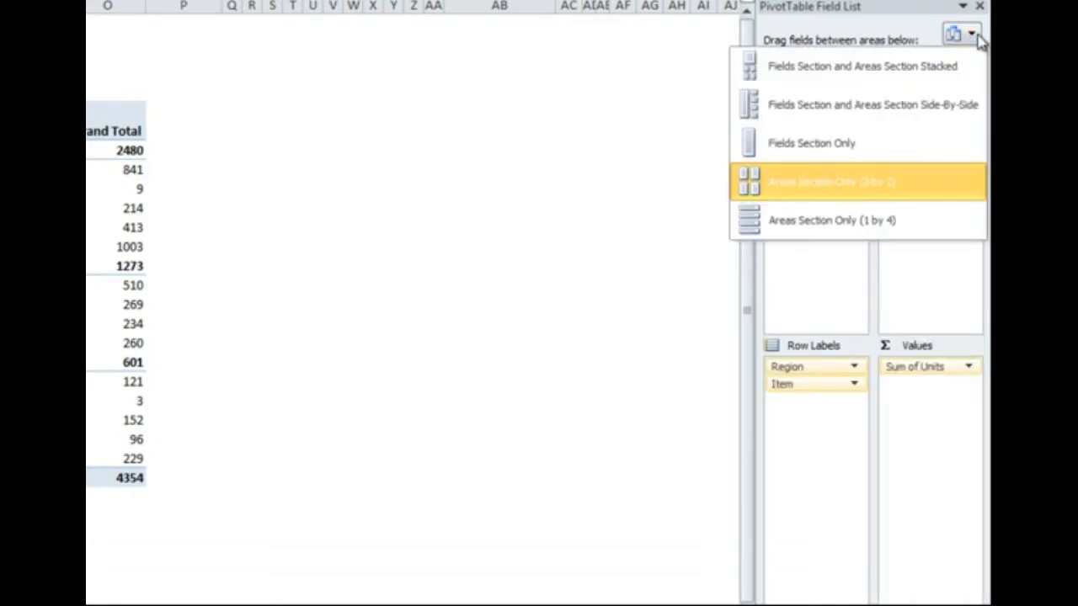
pyautogui.click(897, 224)
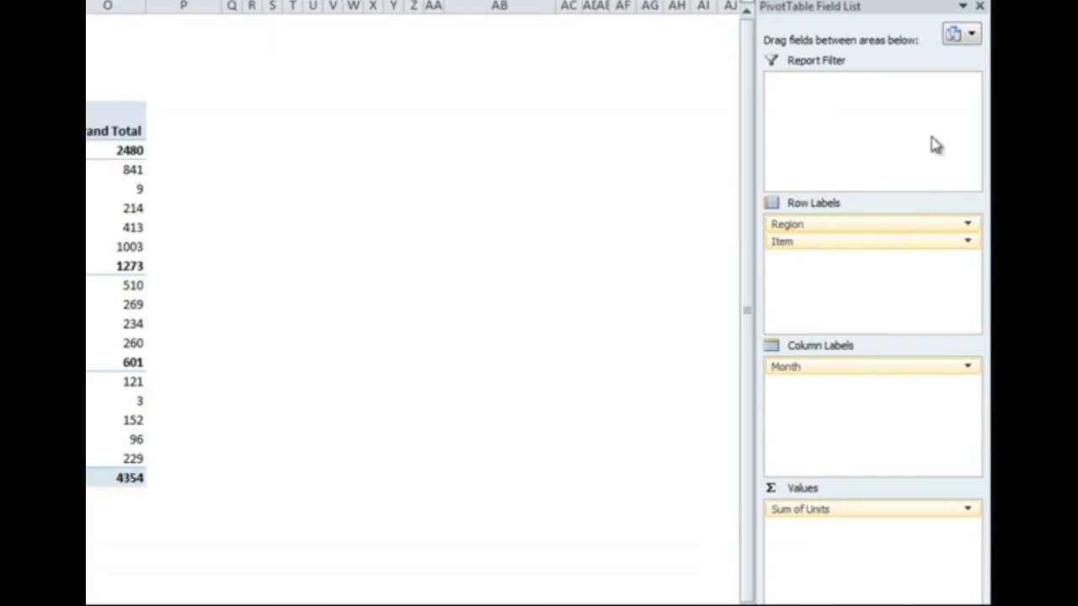
pyautogui.click(972, 37)
pyautogui.click(945, 67)
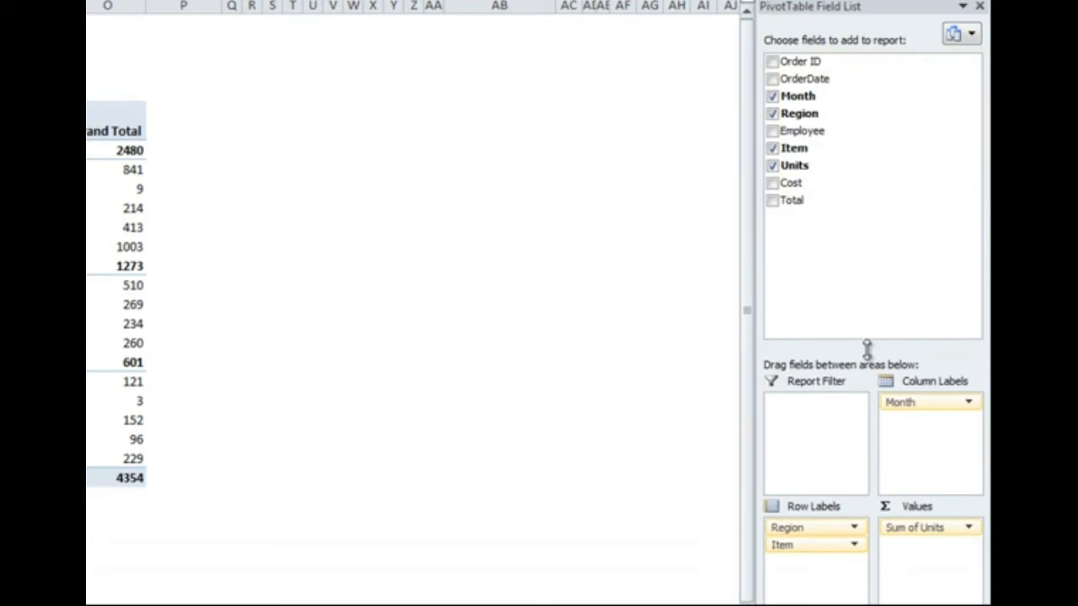